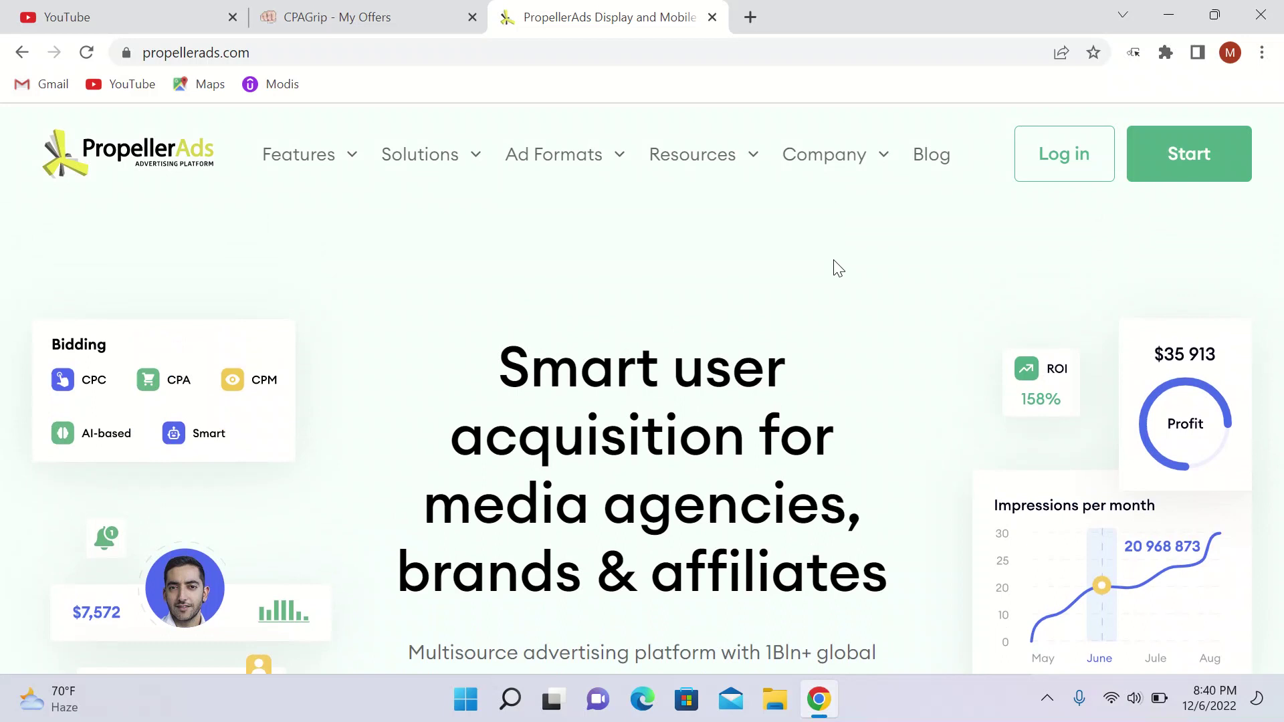
- Examine the PropellerAds homepage, including the multisource platform section and the industry categories for campaigns
scroll(824, 323, "down", 2)
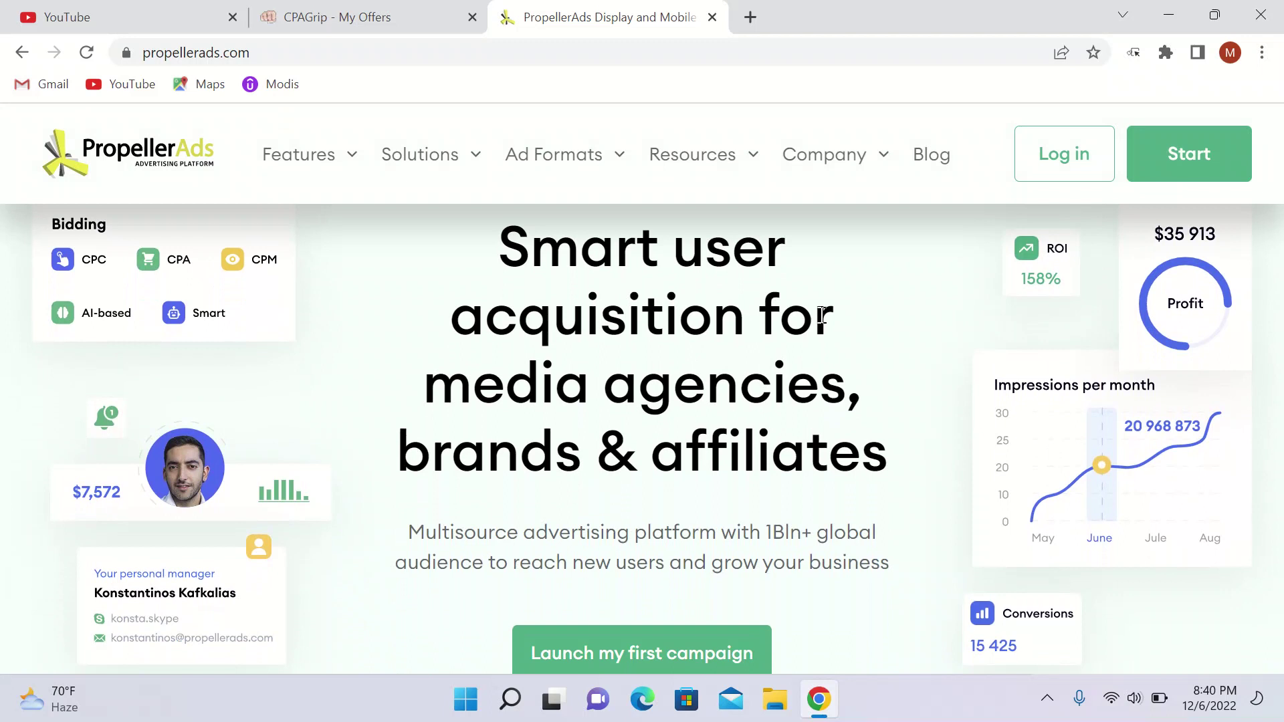
scroll(822, 316, "up", 2)
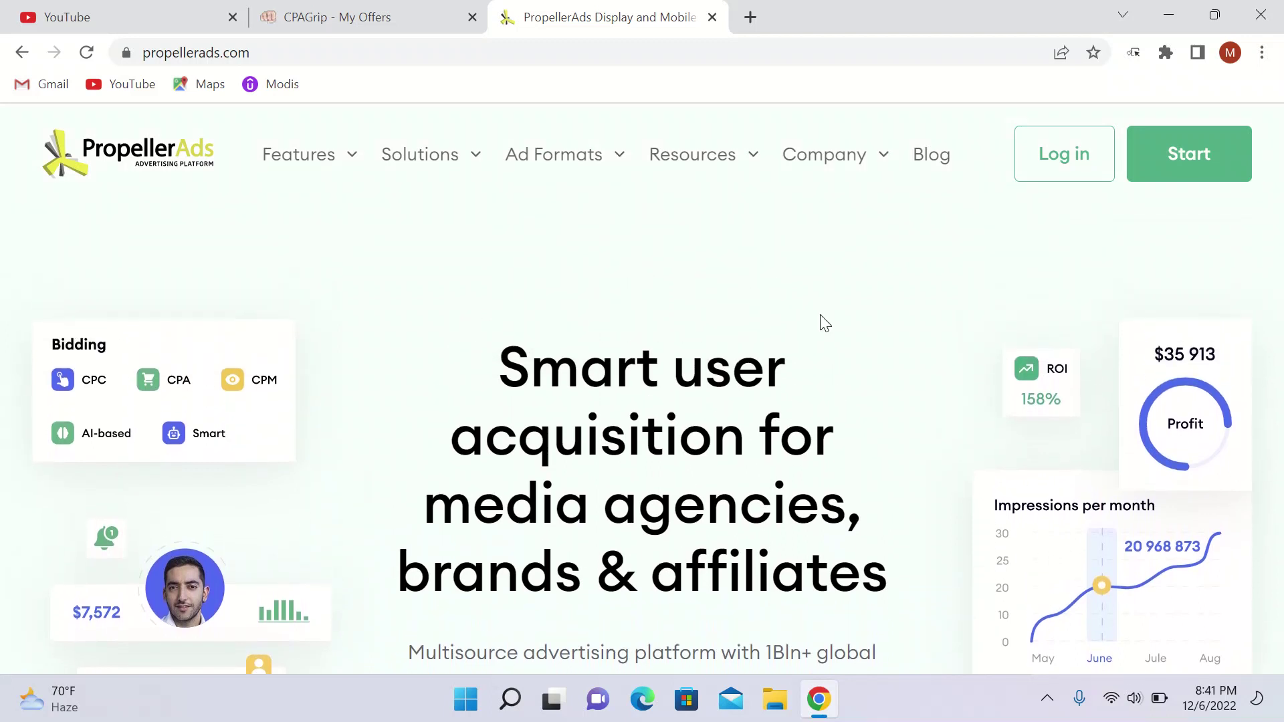
scroll(824, 323, "down", 5)
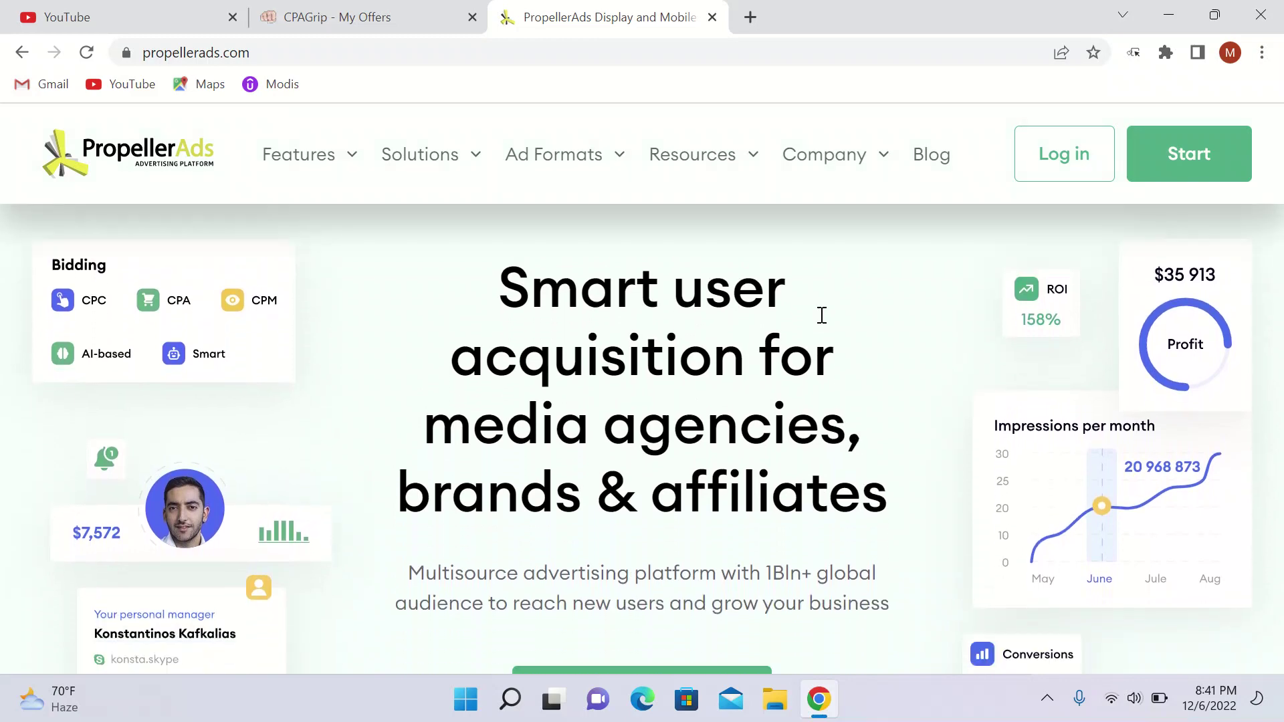
scroll(823, 323, "down", 7)
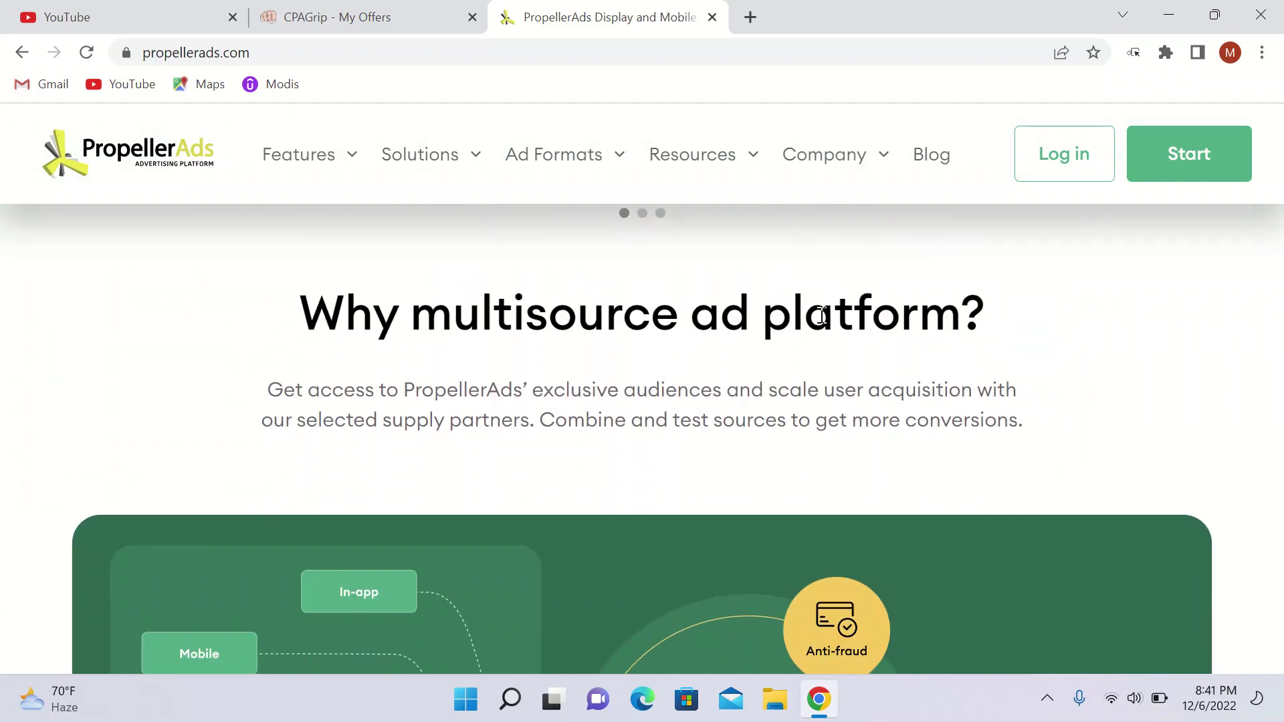
scroll(824, 323, "down", 1)
scroll(823, 323, "down", 12)
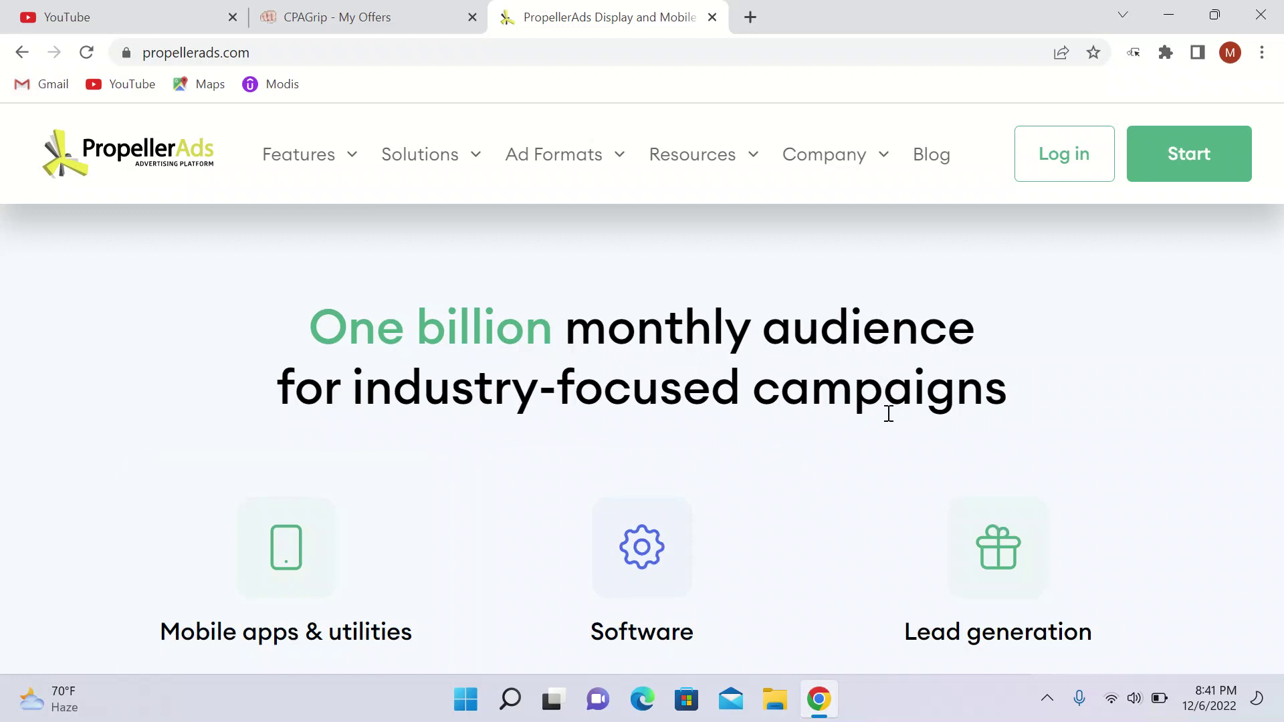
scroll(886, 418, "down", 2)
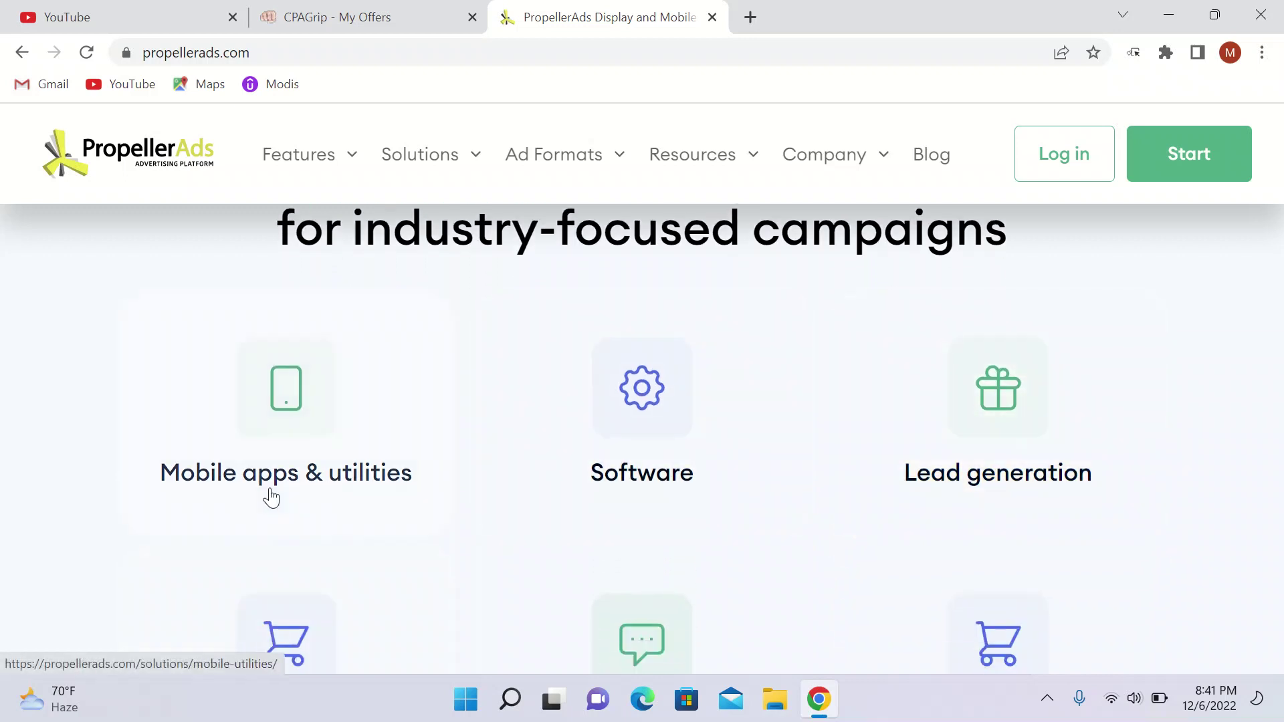
scroll(270, 495, "down", 3)
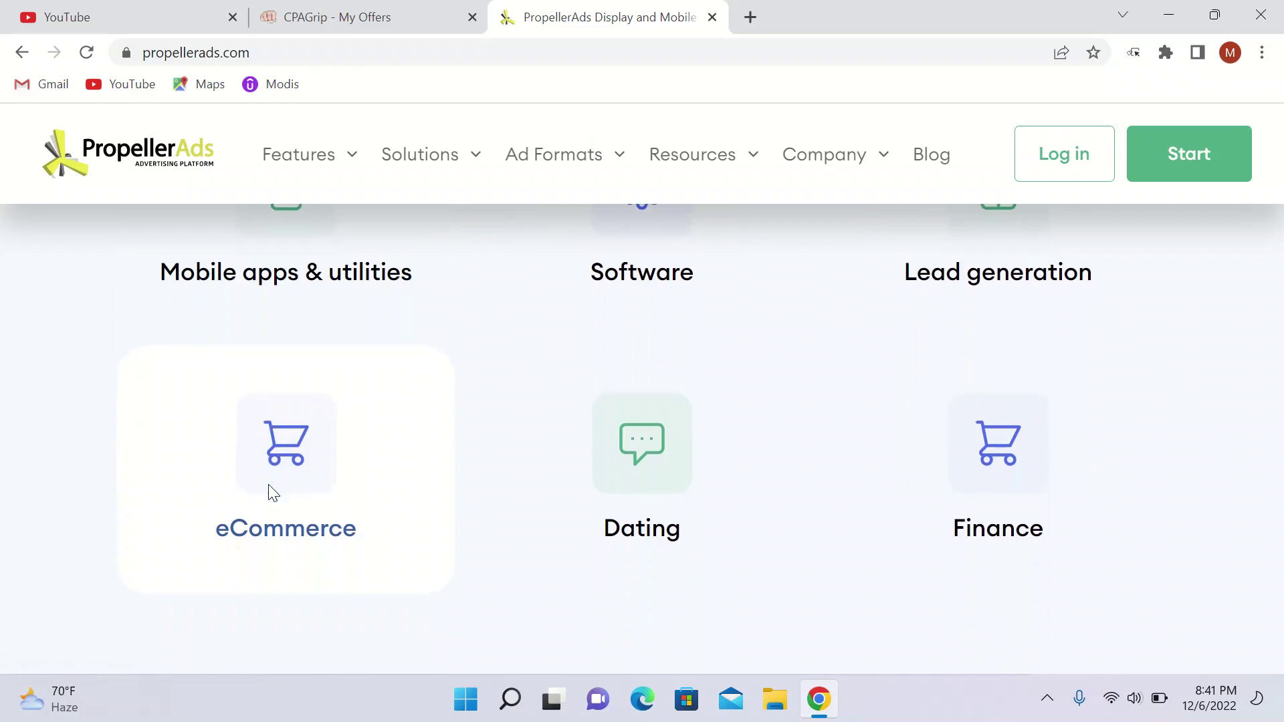
scroll(269, 485, "up", 4)
scroll(270, 495, "up", 6)
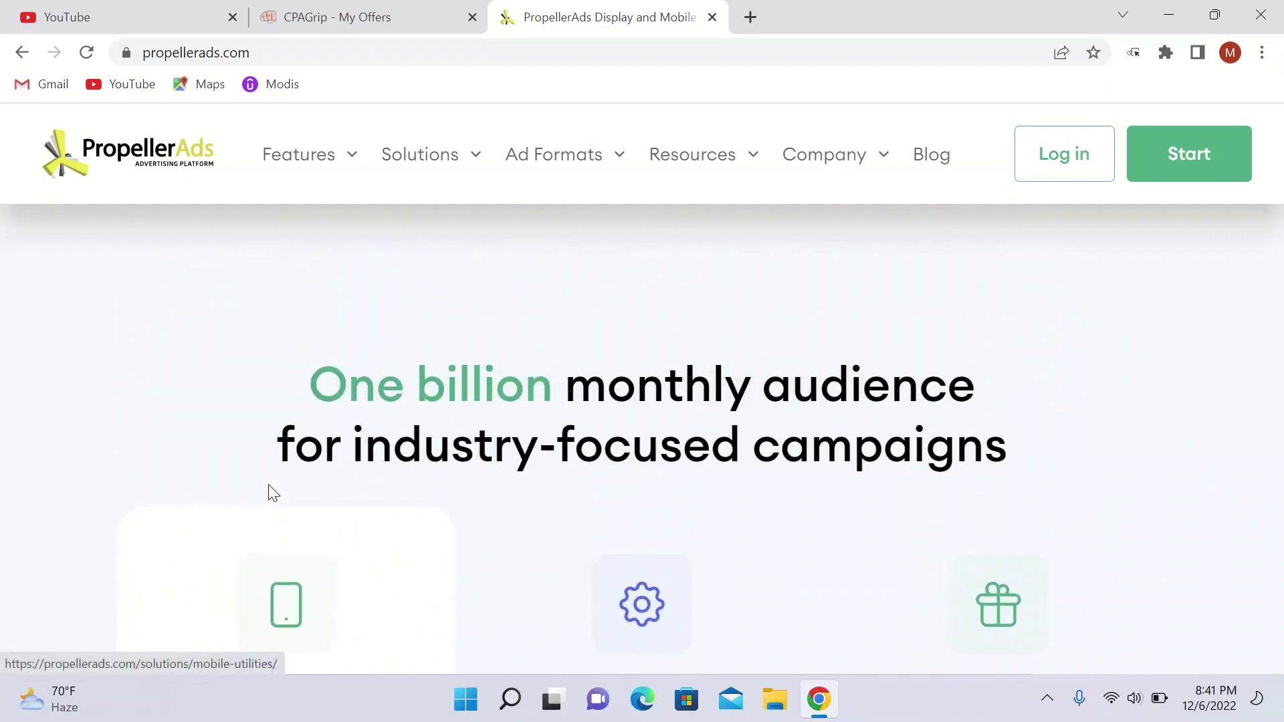
scroll(269, 495, "down", 7)
scroll(270, 495, "down", 3)
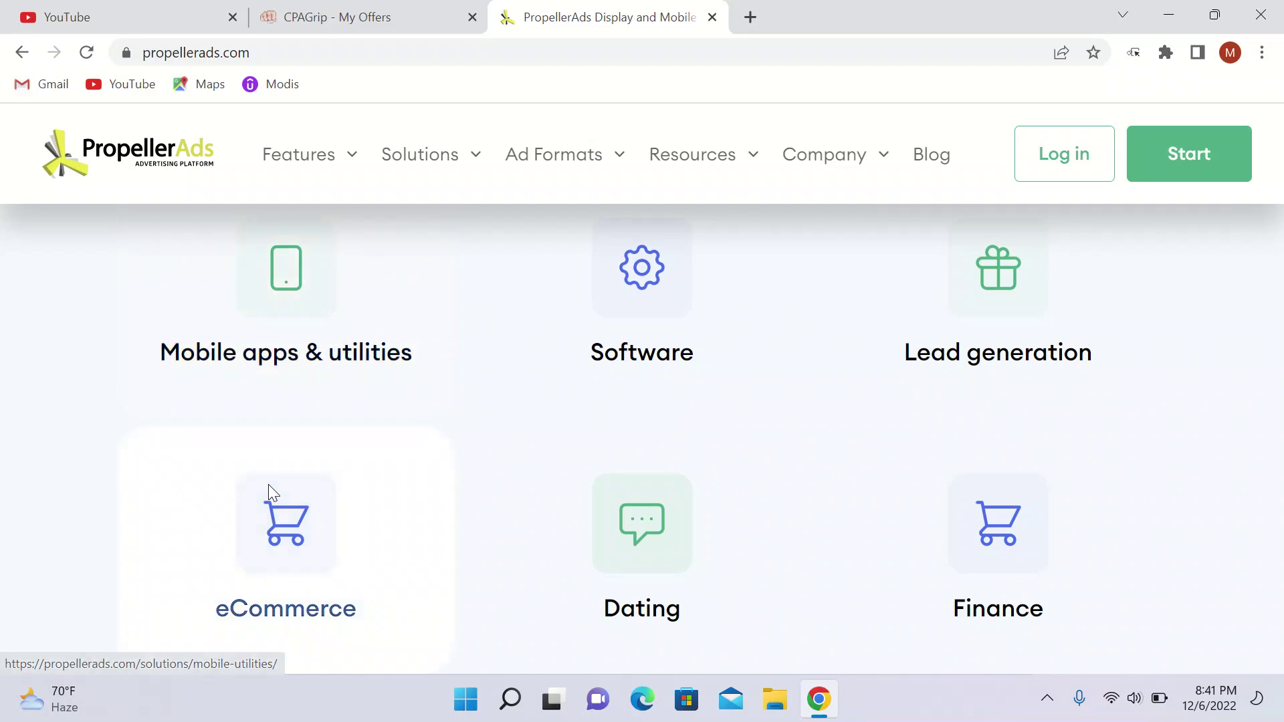
scroll(269, 486, "up", 1)
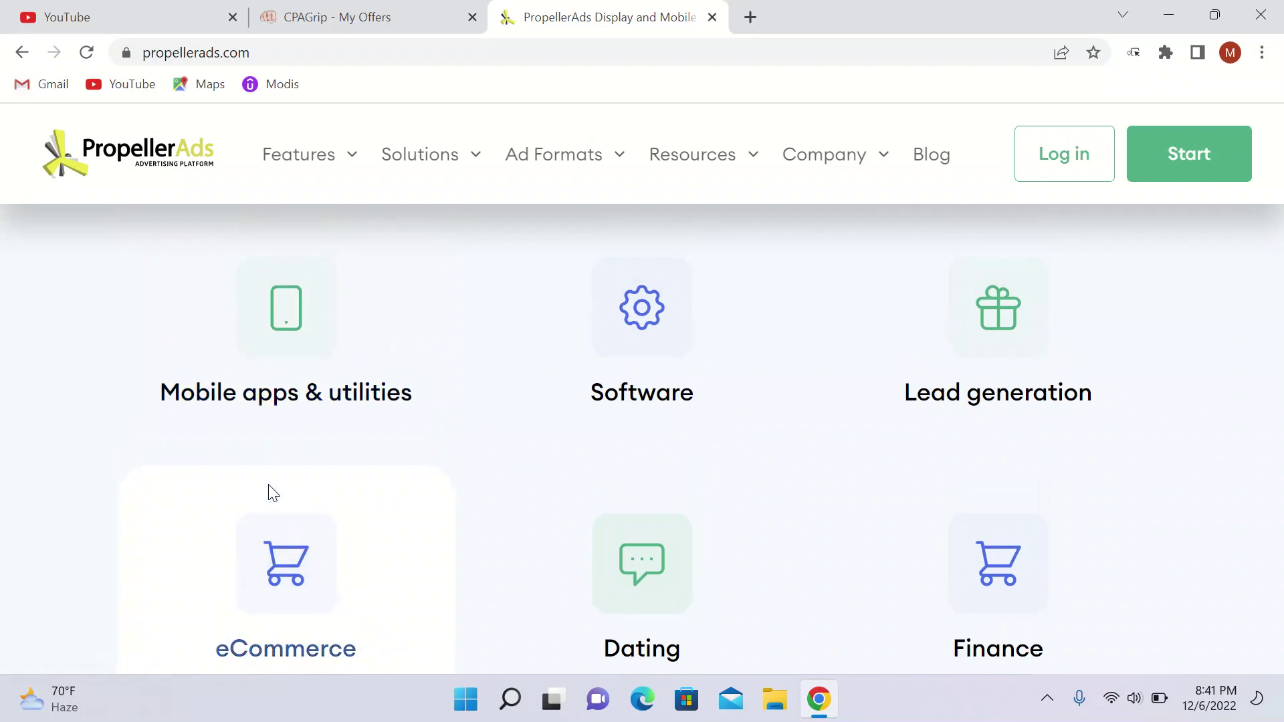
scroll(271, 493, "up", 10)
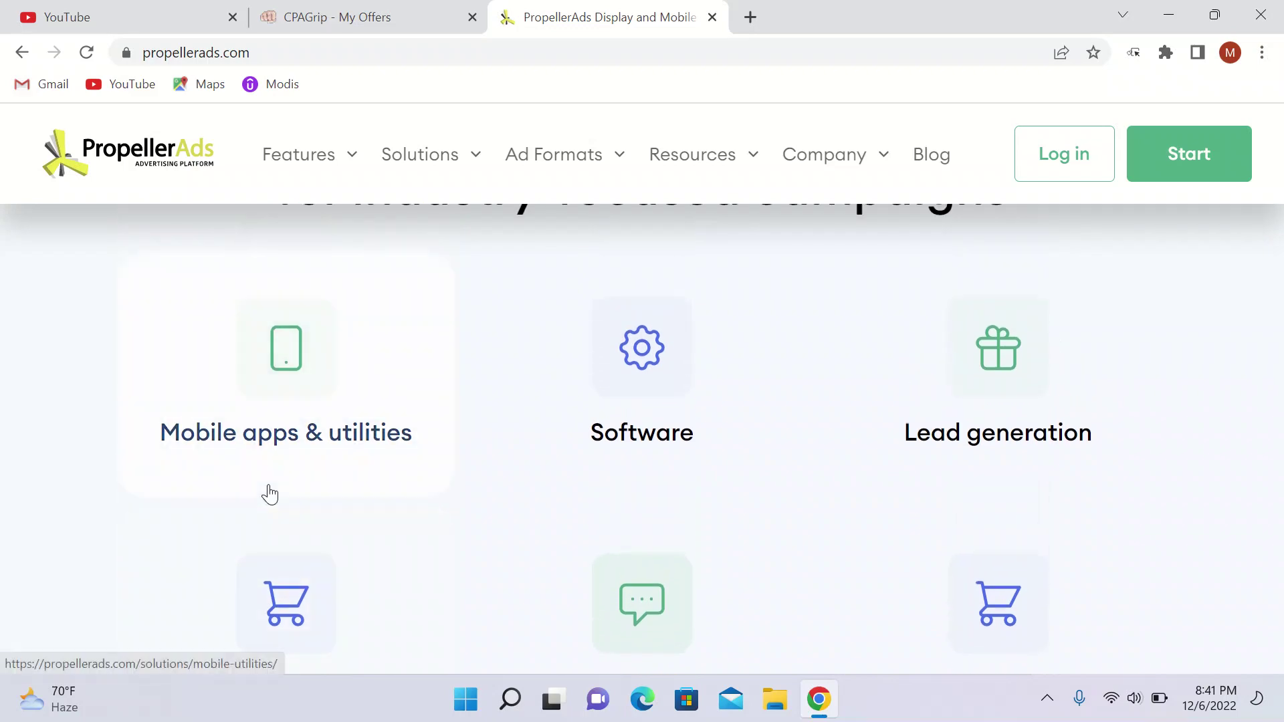
scroll(269, 486, "up", 10)
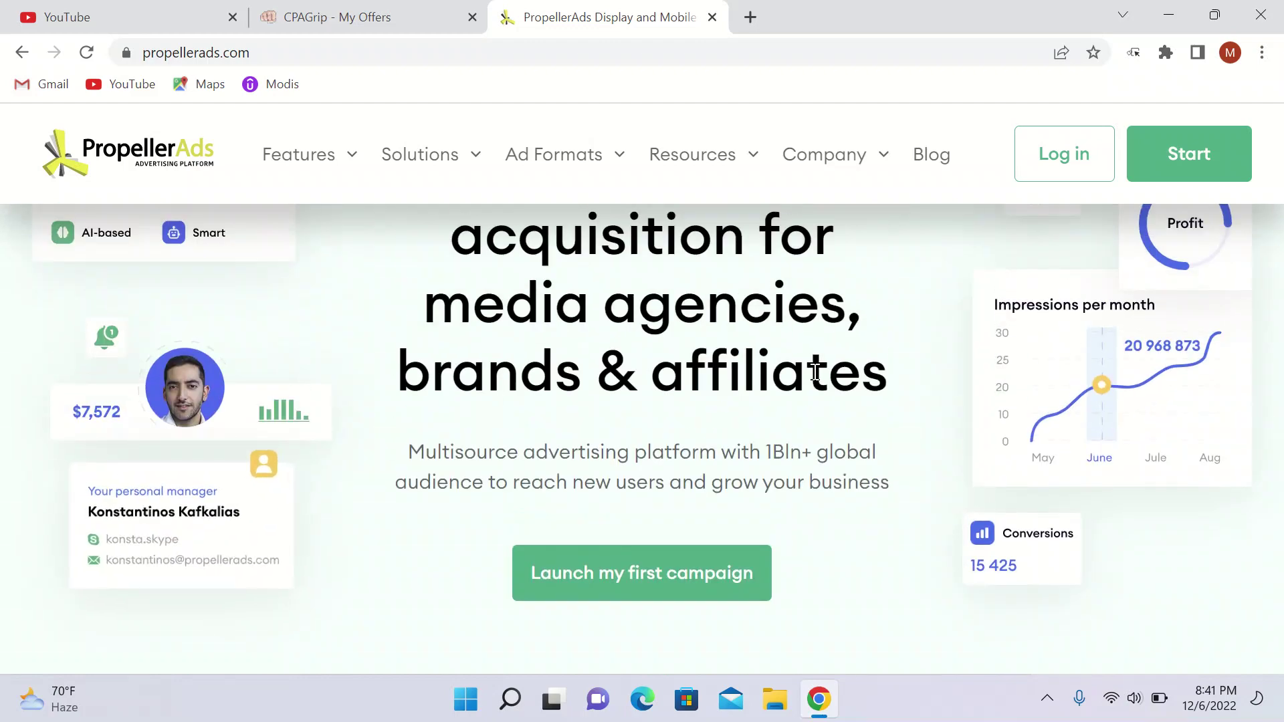
- Log in to PropellerAds and start creating a new campaign
left_click(1053, 176)
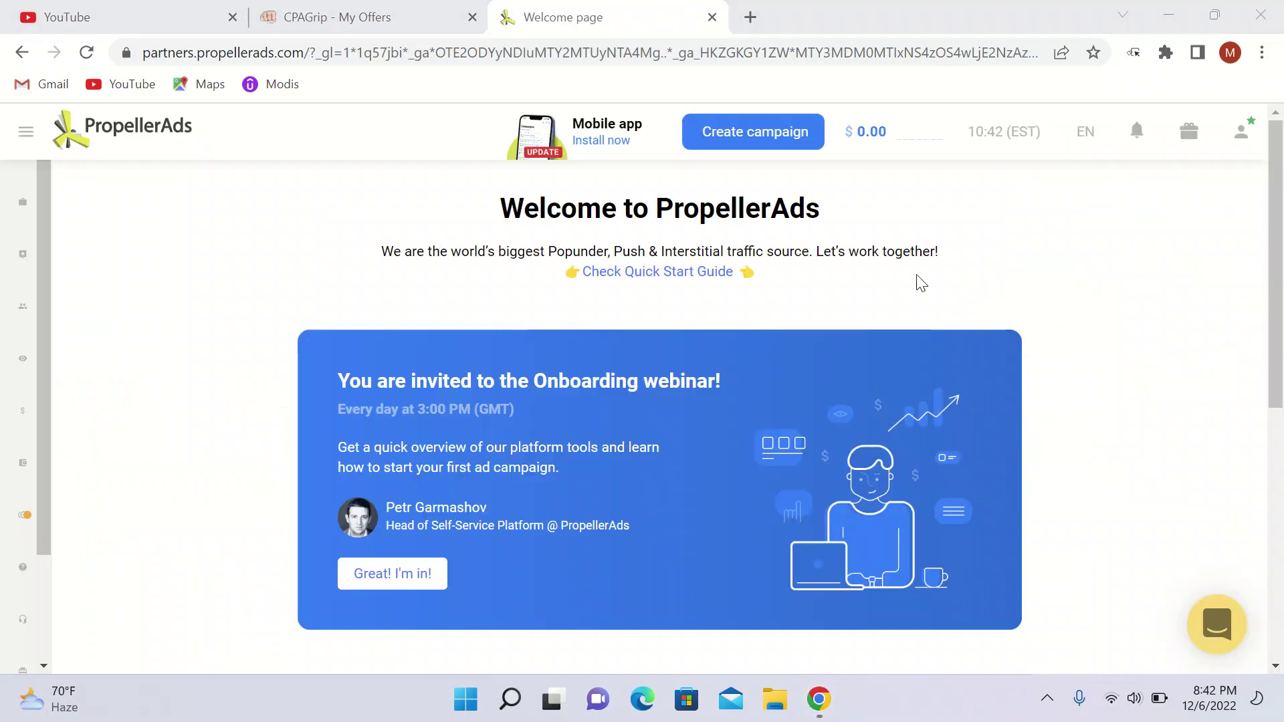
left_click(752, 131)
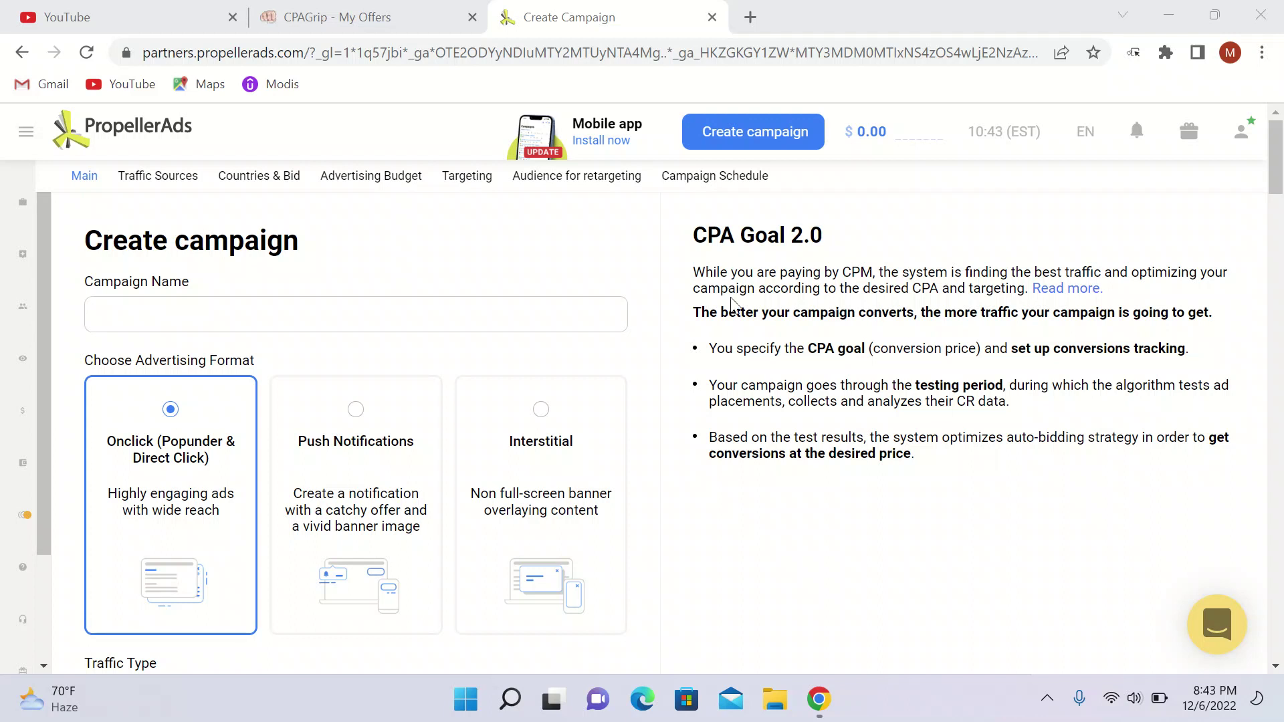
left_click(689, 357)
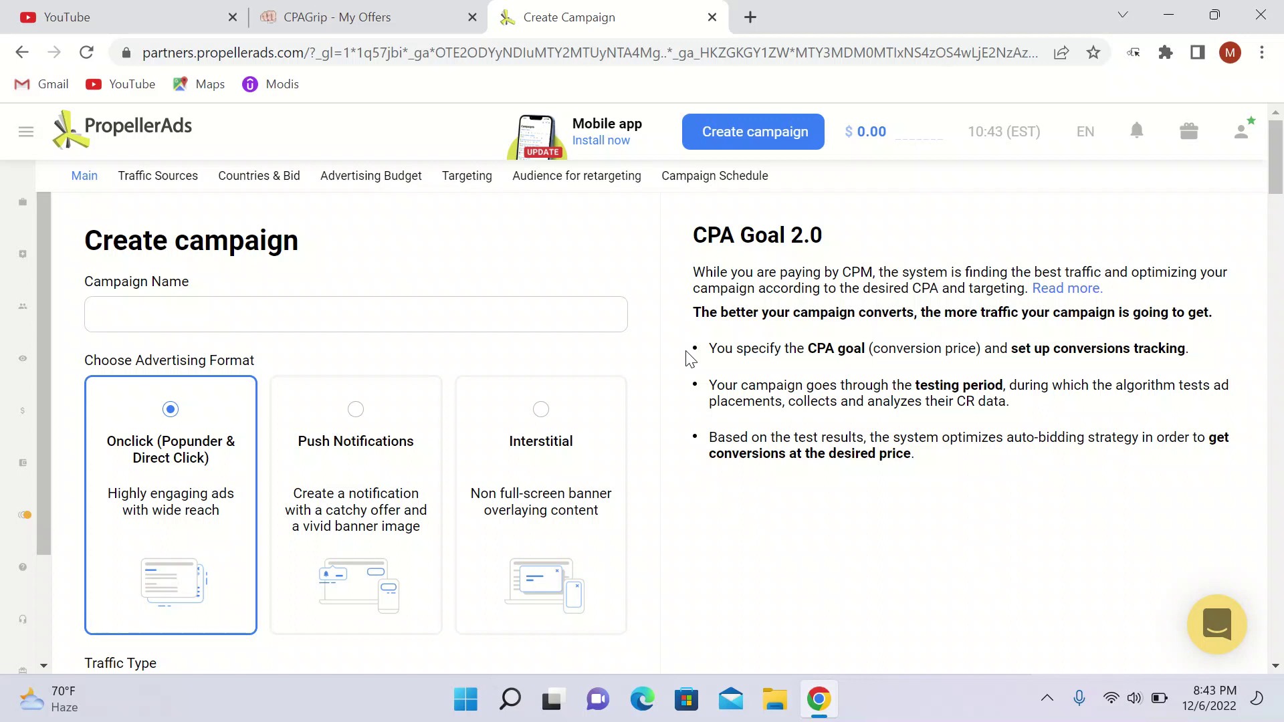
scroll(688, 359, "down", 1)
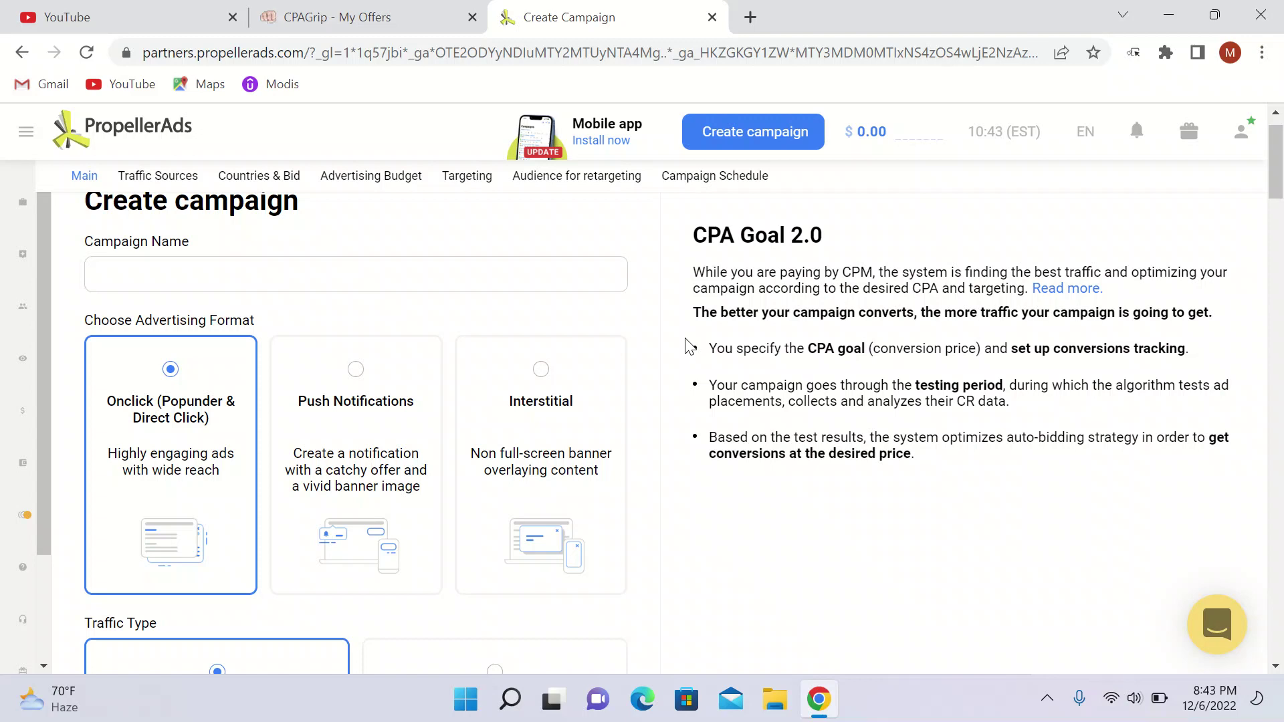
- Open m4uhd.com in a new browser tab and look through its movie listings and the ads placed around them
left_click(752, 26)
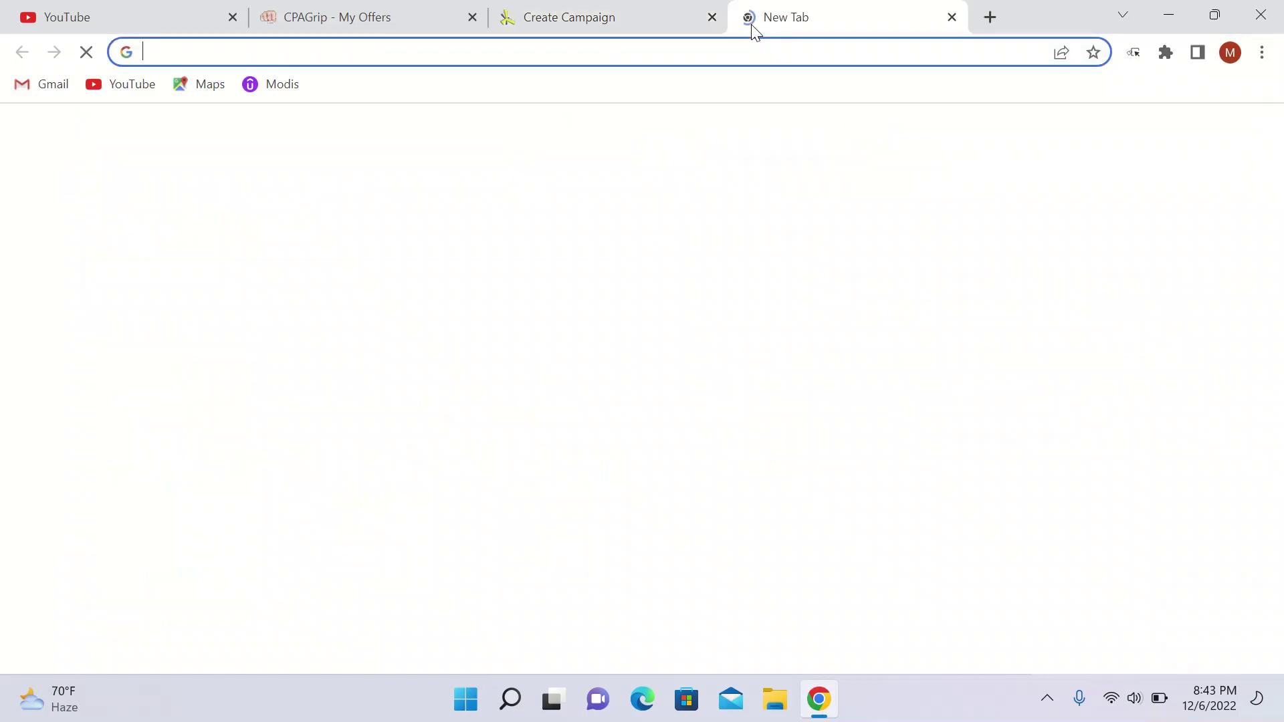
type("m4uhd.com")
key("Return")
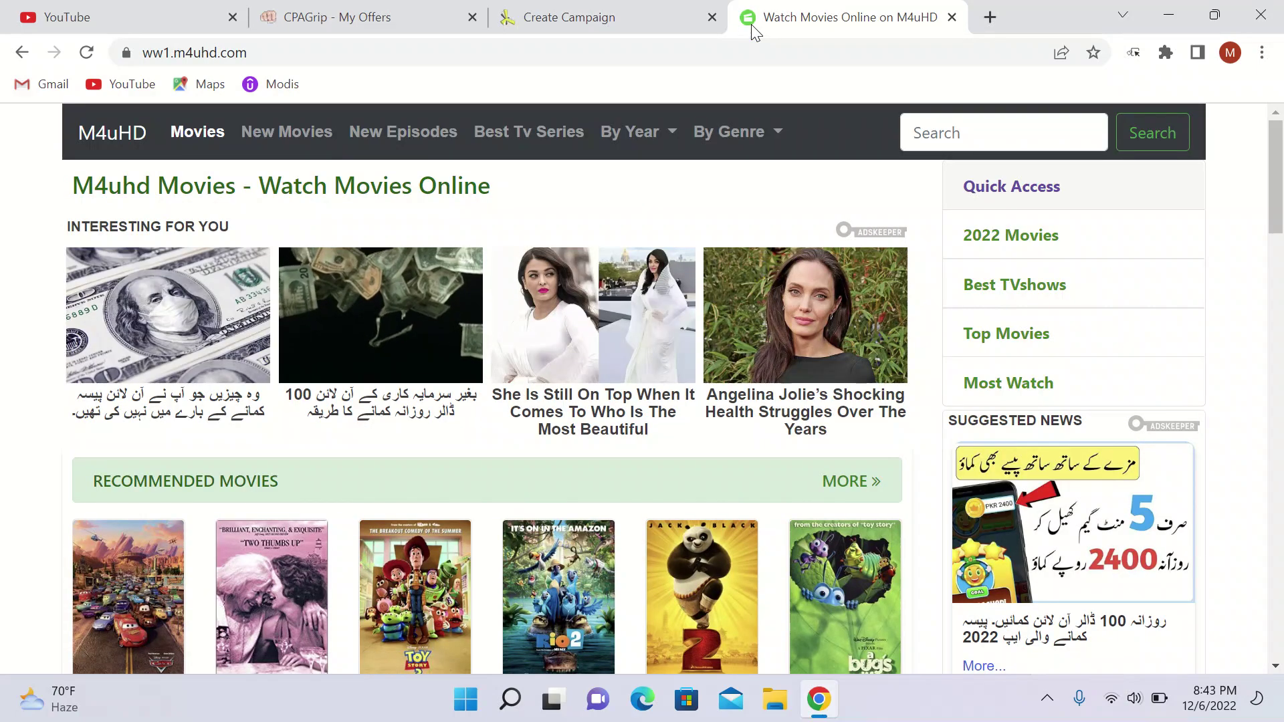
scroll(752, 24, "down", 3)
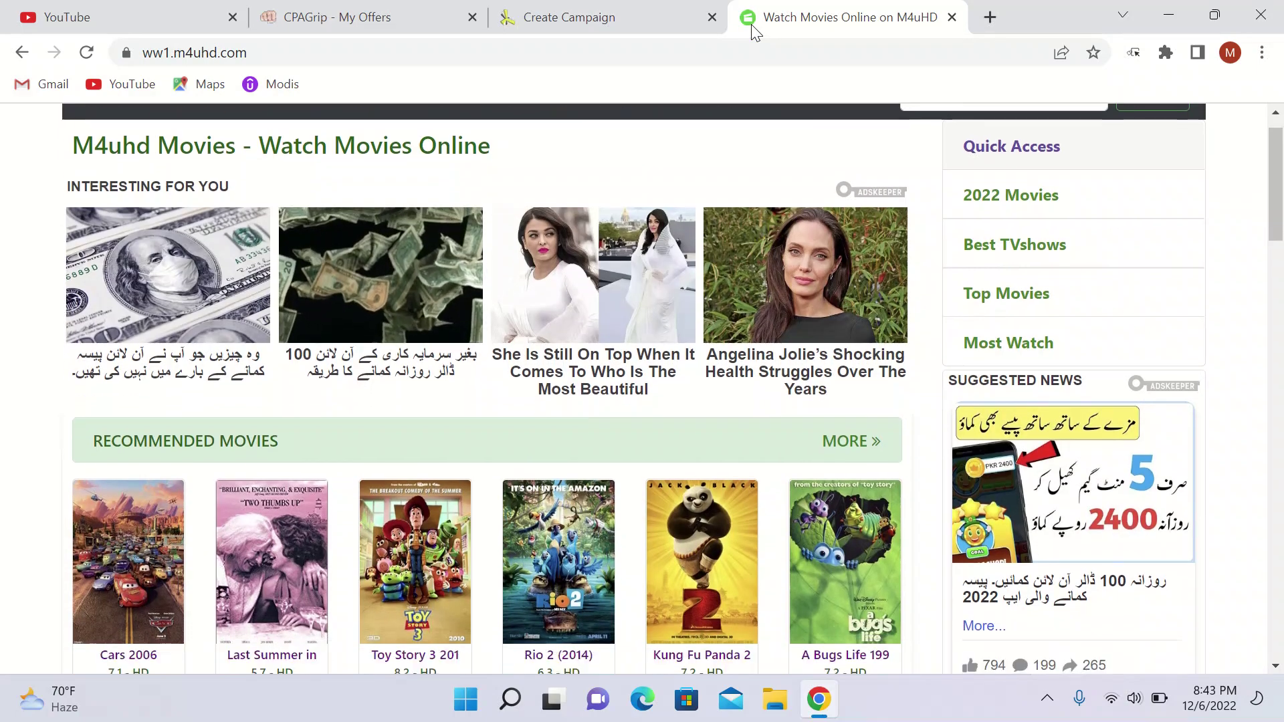
scroll(751, 24, "down", 2)
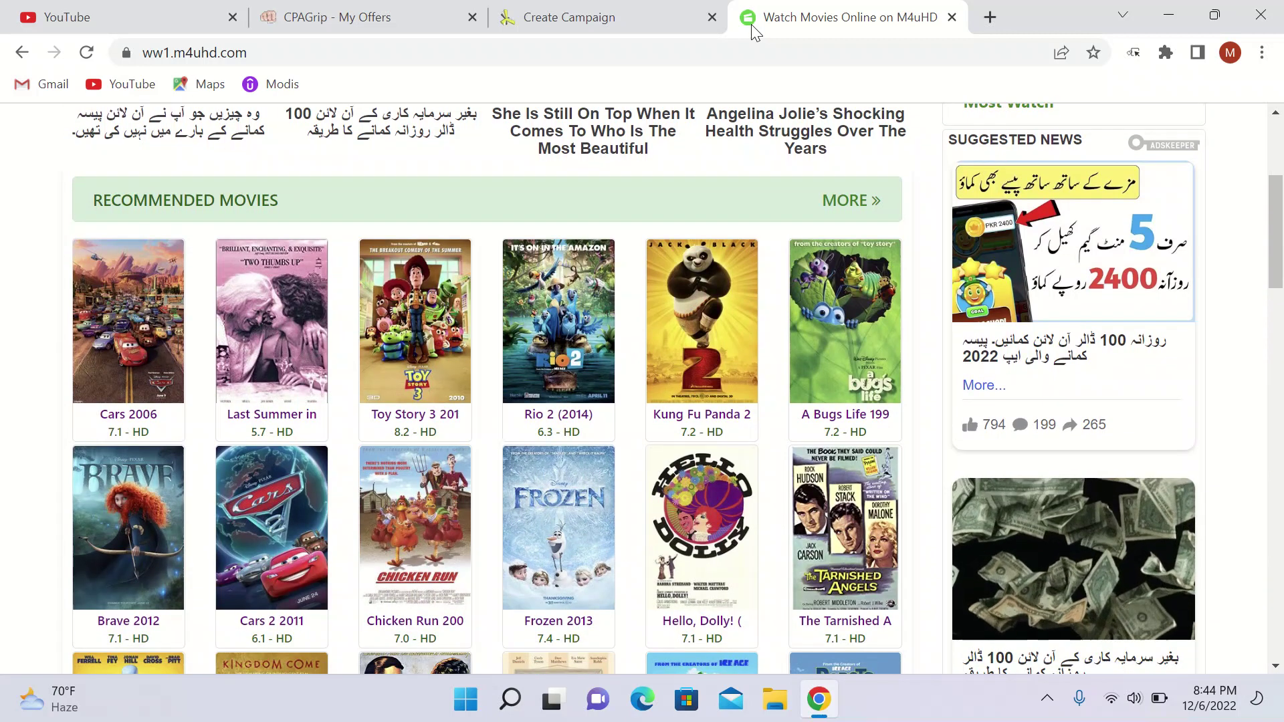
scroll(751, 24, "down", 1)
scroll(752, 24, "down", 3)
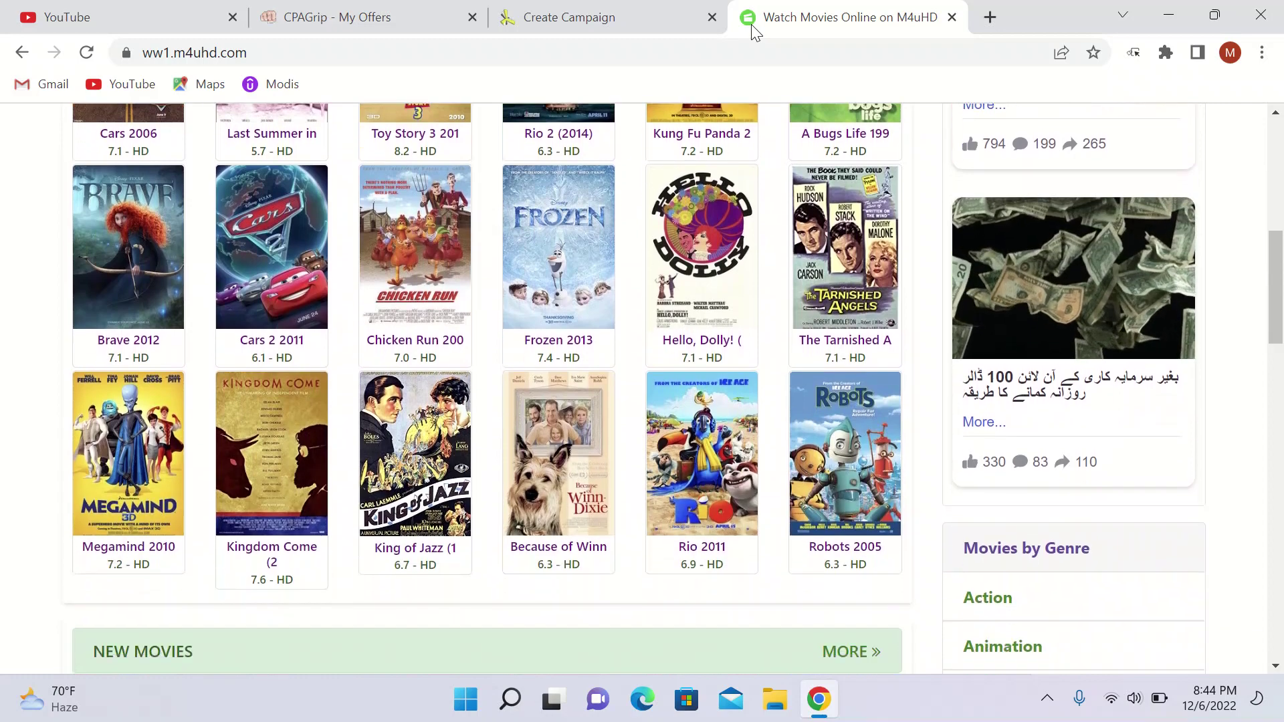
scroll(752, 24, "down", 1)
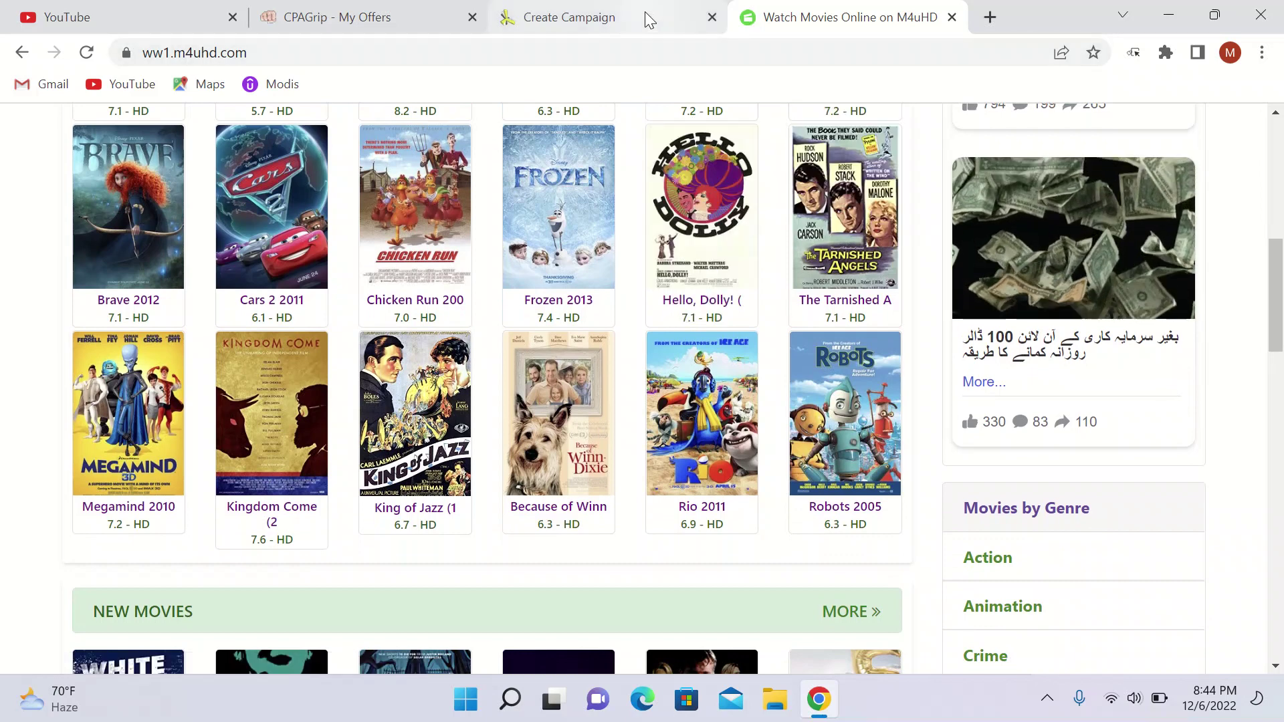
- Return to the PropellerAds campaign form and review the advertising format, traffic type and pricing model options
mouse_move(644, 11)
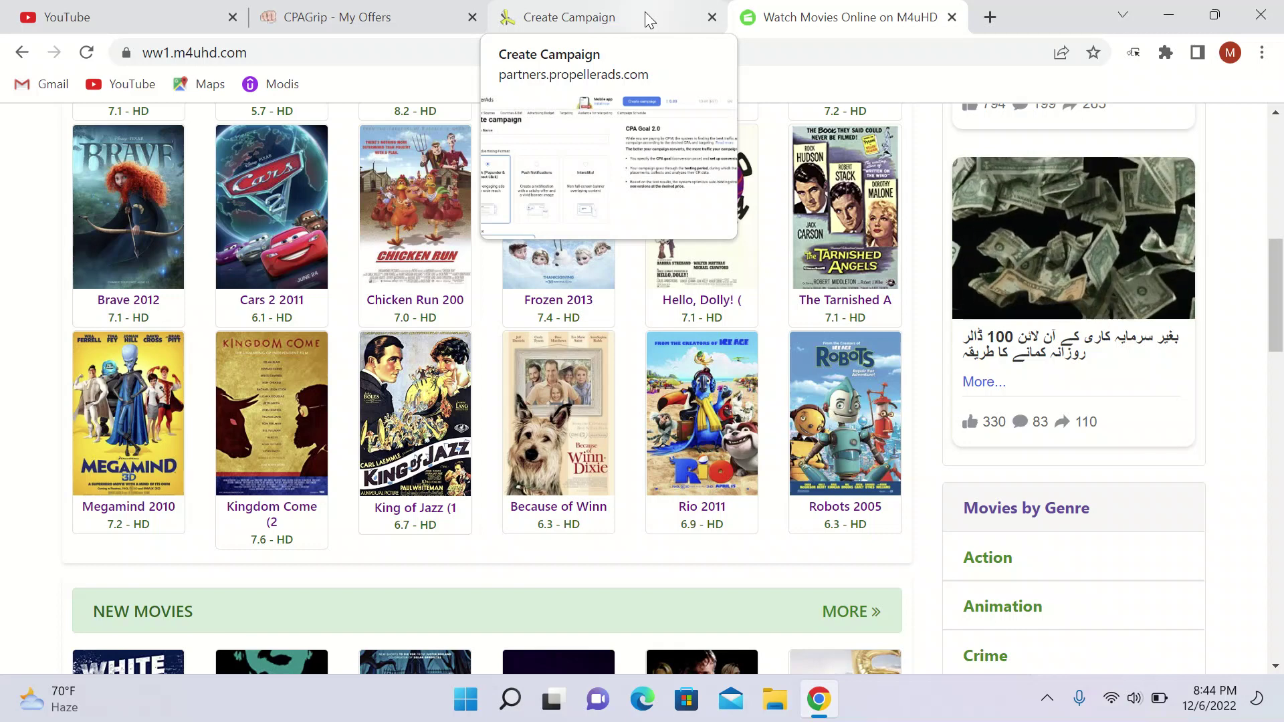
left_click(646, 13)
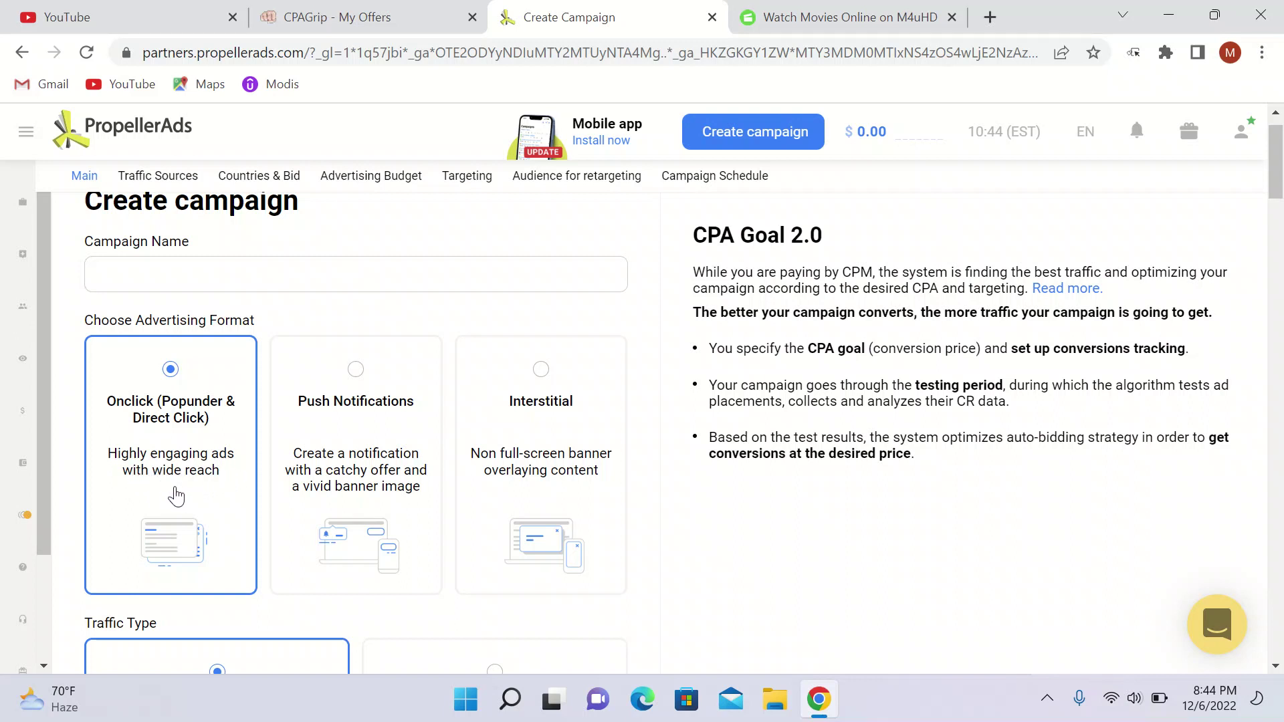
scroll(678, 484, "down", 1)
scroll(679, 485, "down", 4)
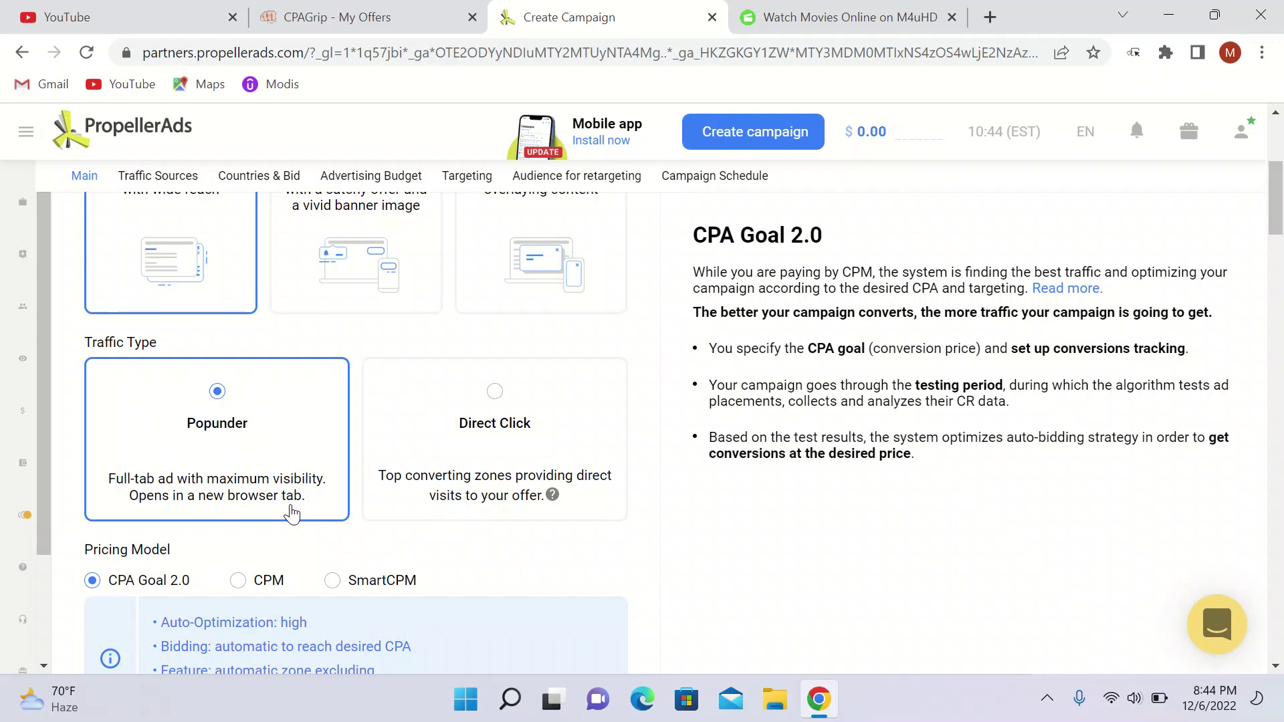
scroll(291, 514, "down", 1)
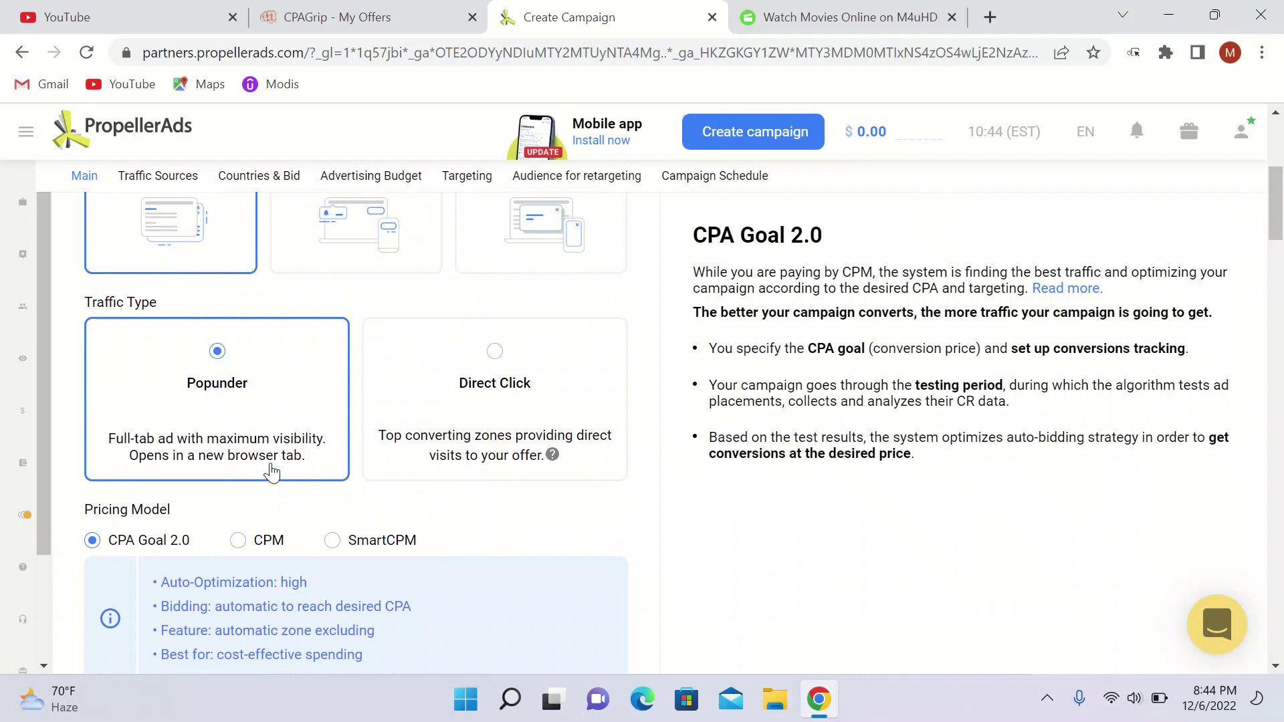
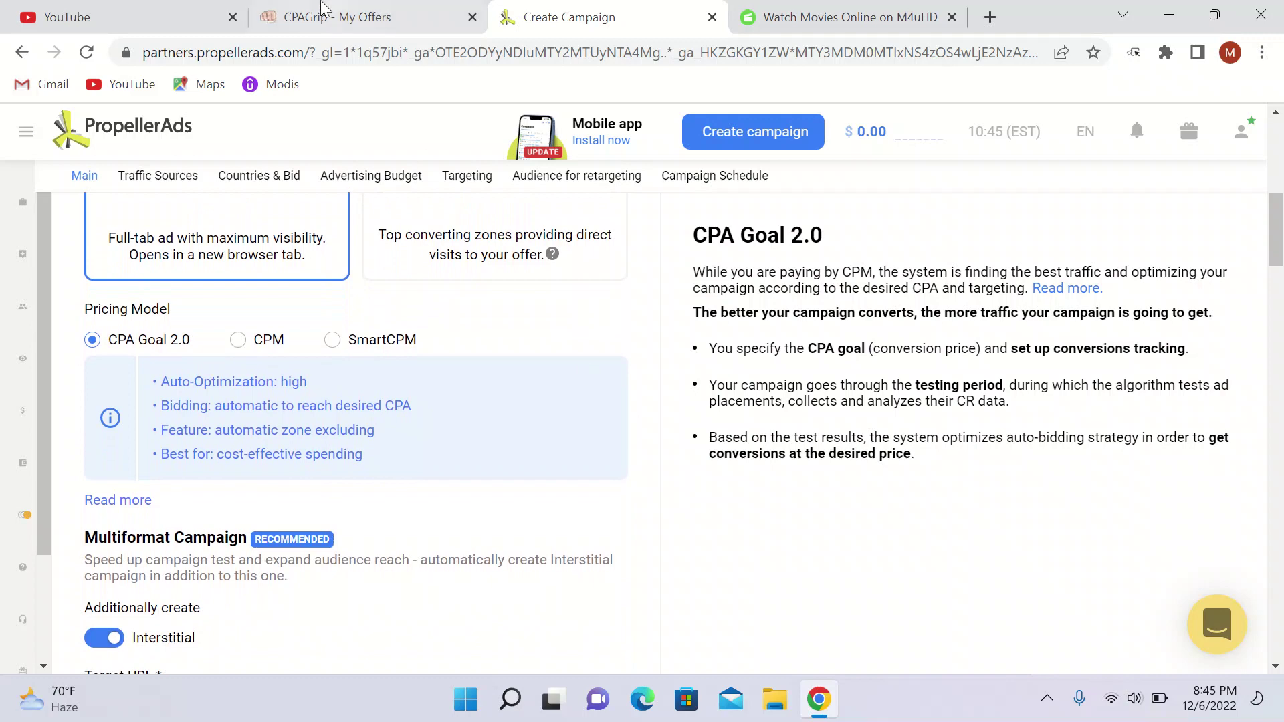
- Switch to CPAGrip's offer list, open the "Act Now for a $750 PayPal Gift Card!" desktop offer and copy its tracking link
left_click(304, 14)
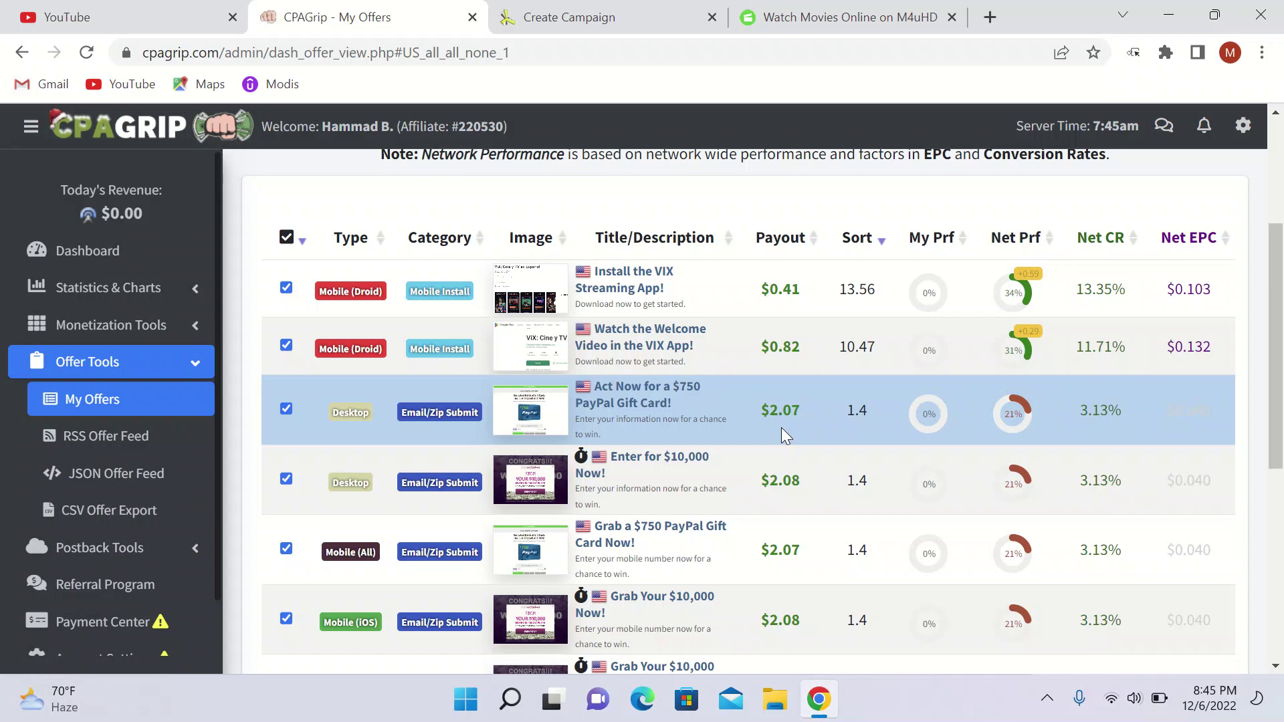
left_click(606, 396)
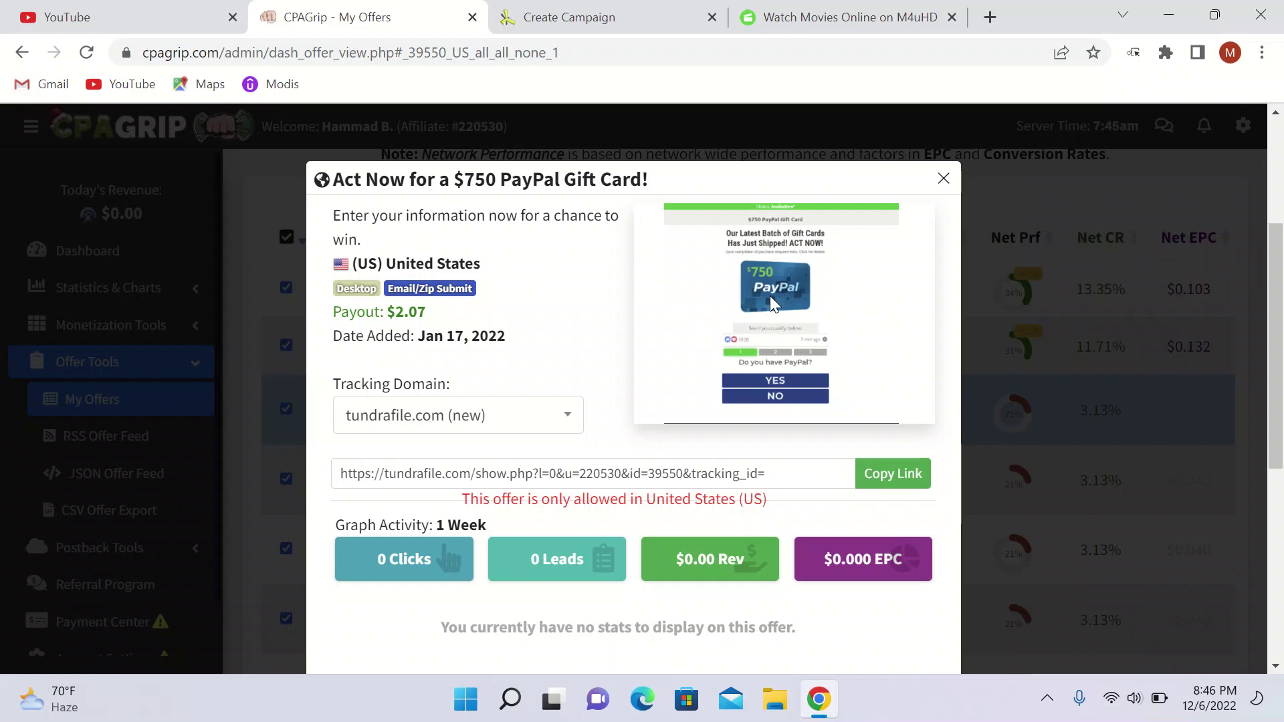
left_click(886, 474)
- Close the M4uHD page, return to the PropellerAds campaign form and set the pricing model to CPM
left_click(952, 17)
left_click(635, 20)
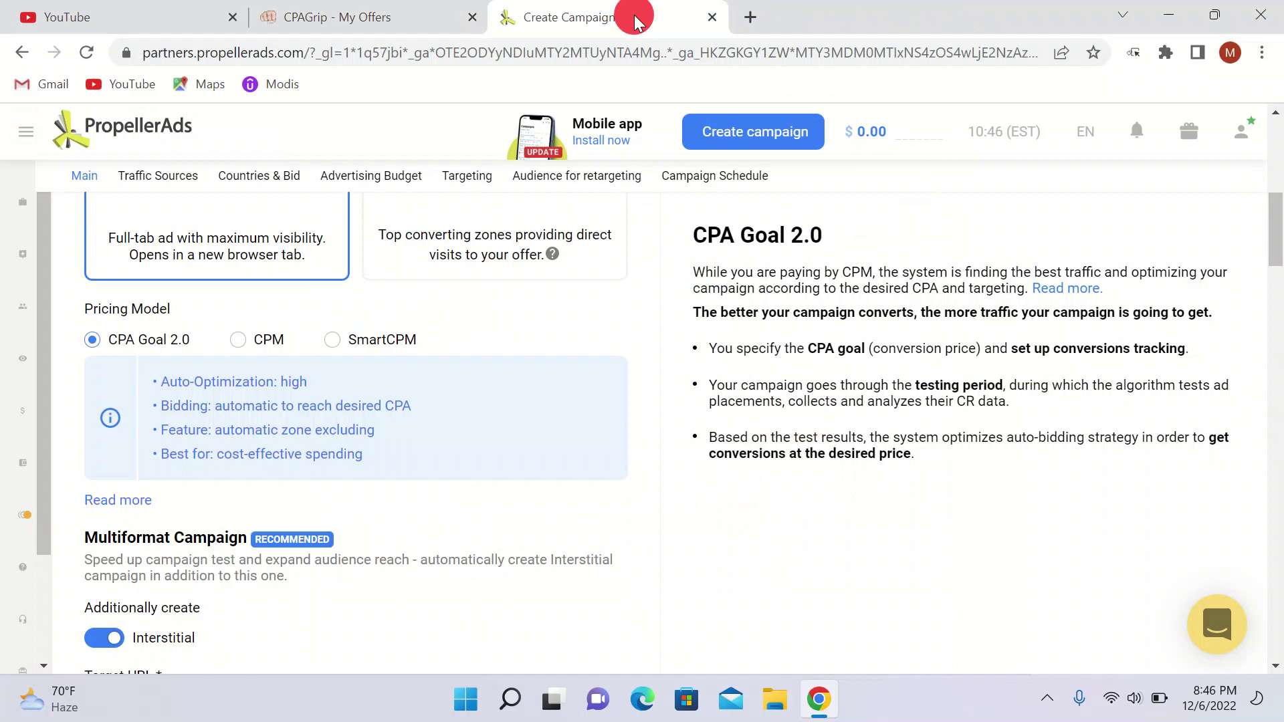
scroll(320, 307, "down", 1)
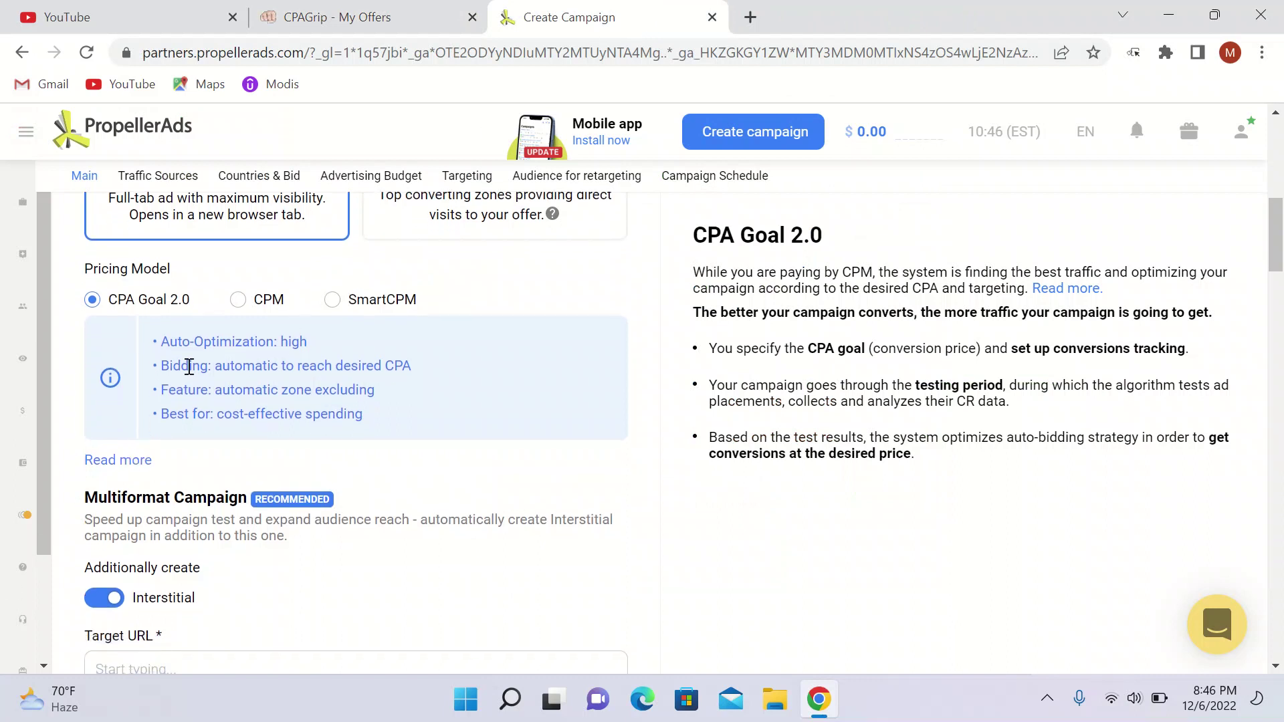
left_click(238, 300)
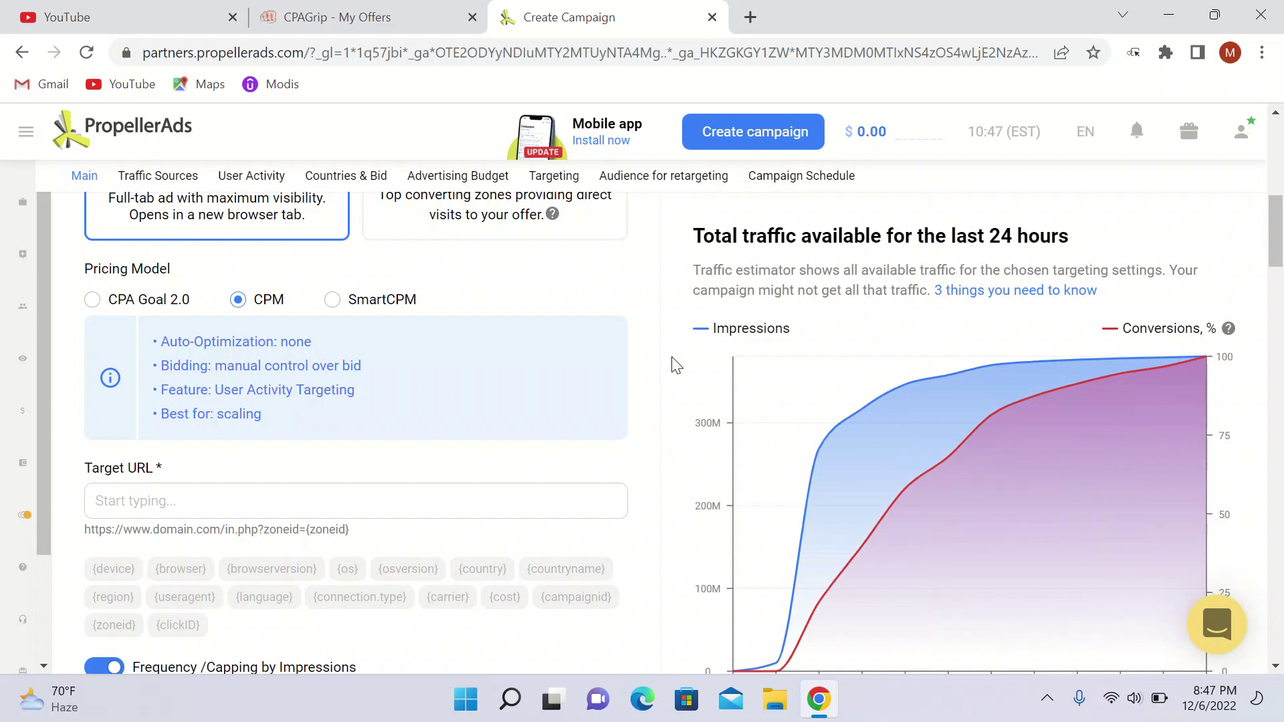
- Paste the copied CPAGrip offer link as the campaign's target URL
left_click(420, 497)
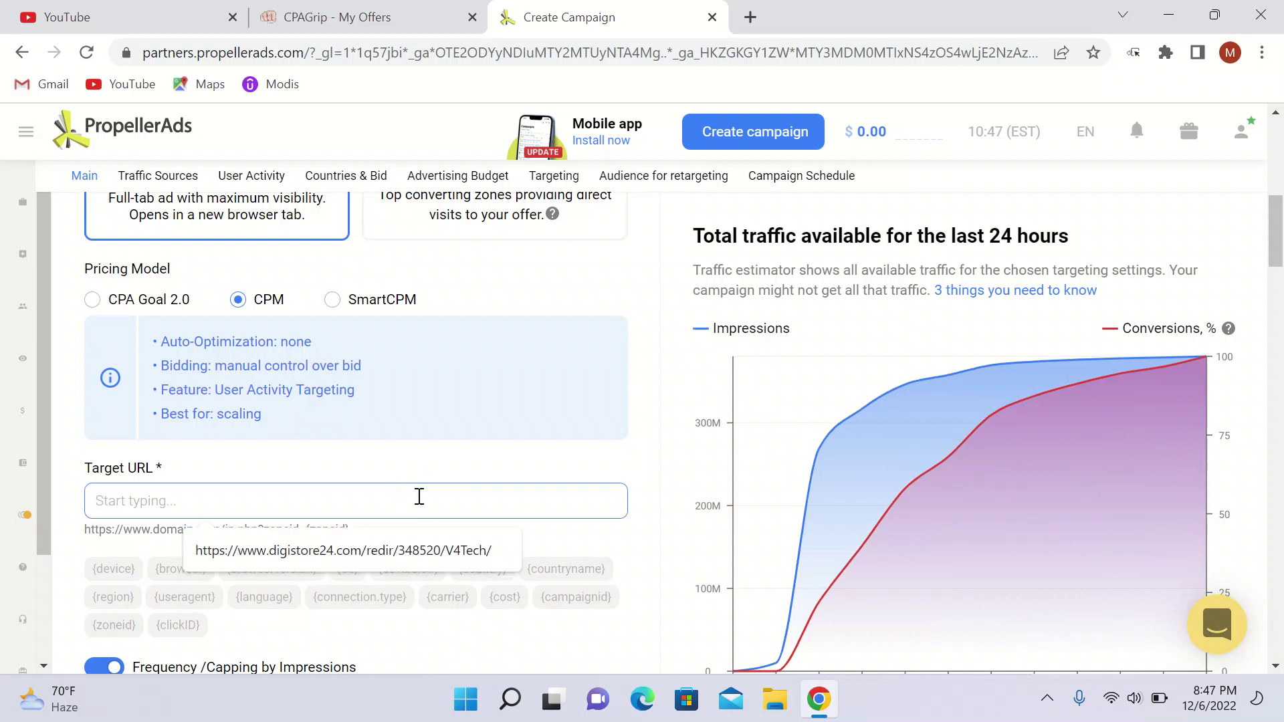
key("ctrl+v")
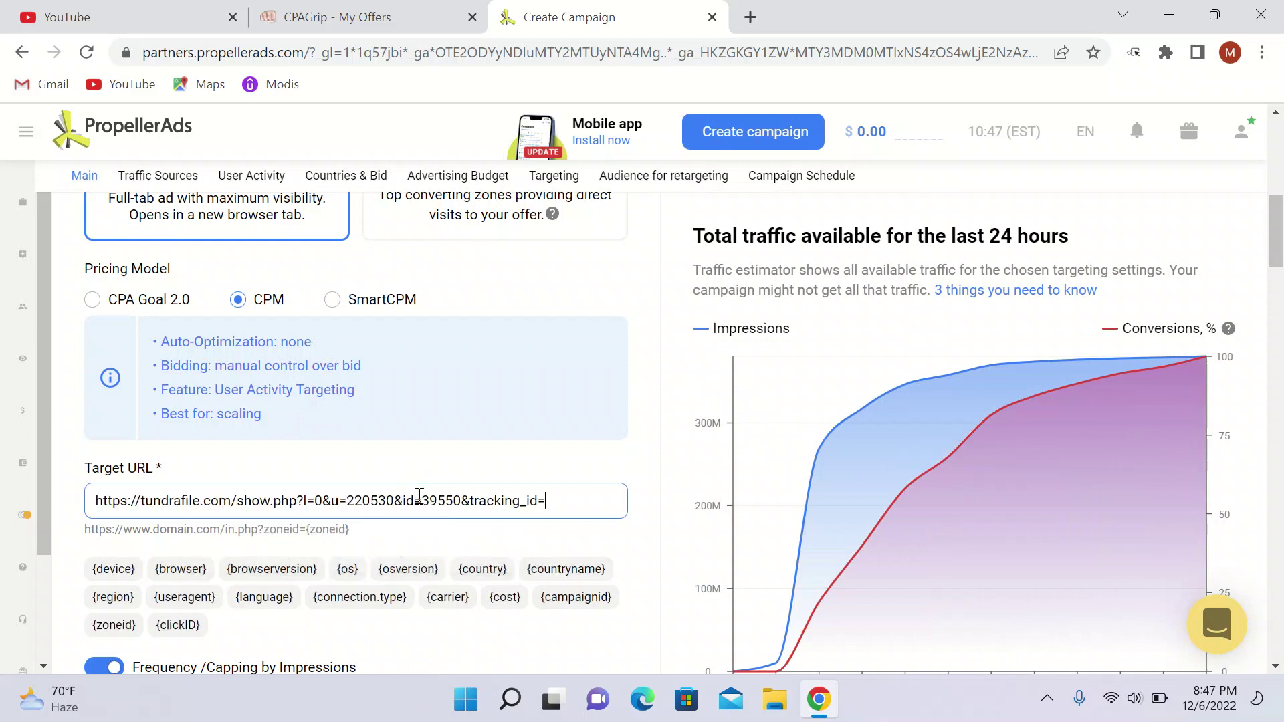
left_click(666, 580)
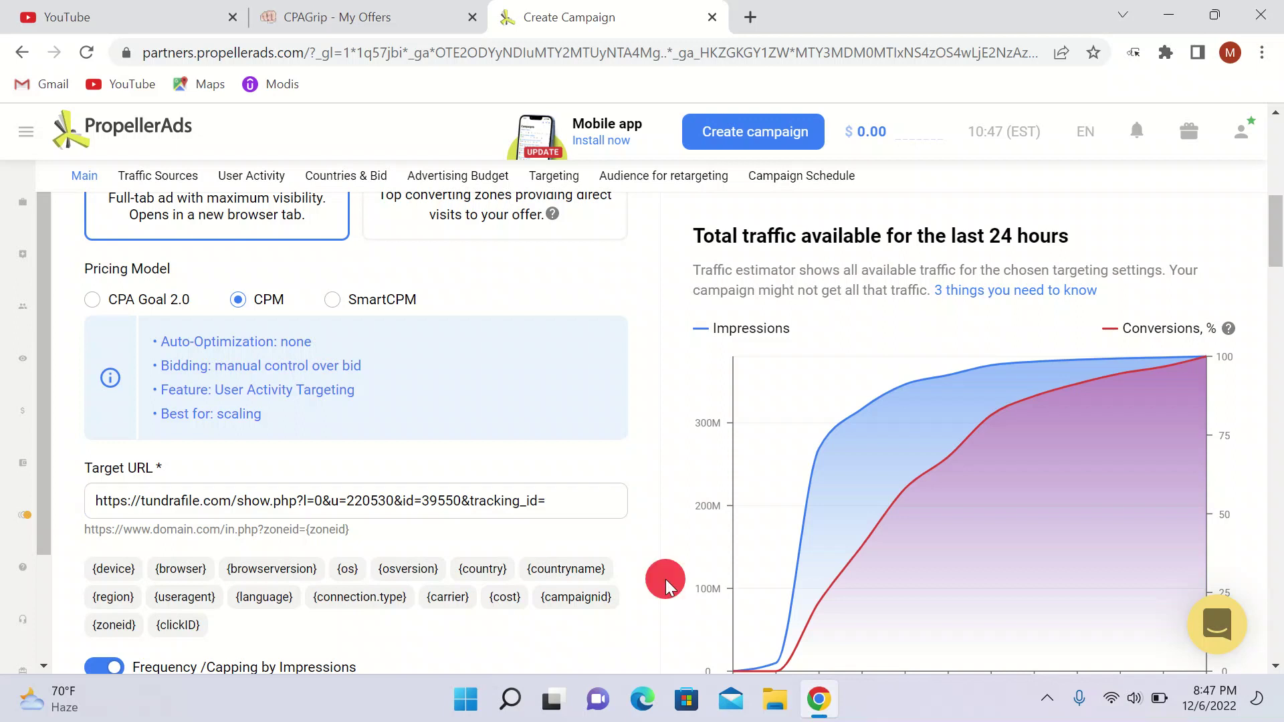
- Set the frequency capping so that one visitor sees the ad 1 time per 24 hours
scroll(664, 579, "down", 1)
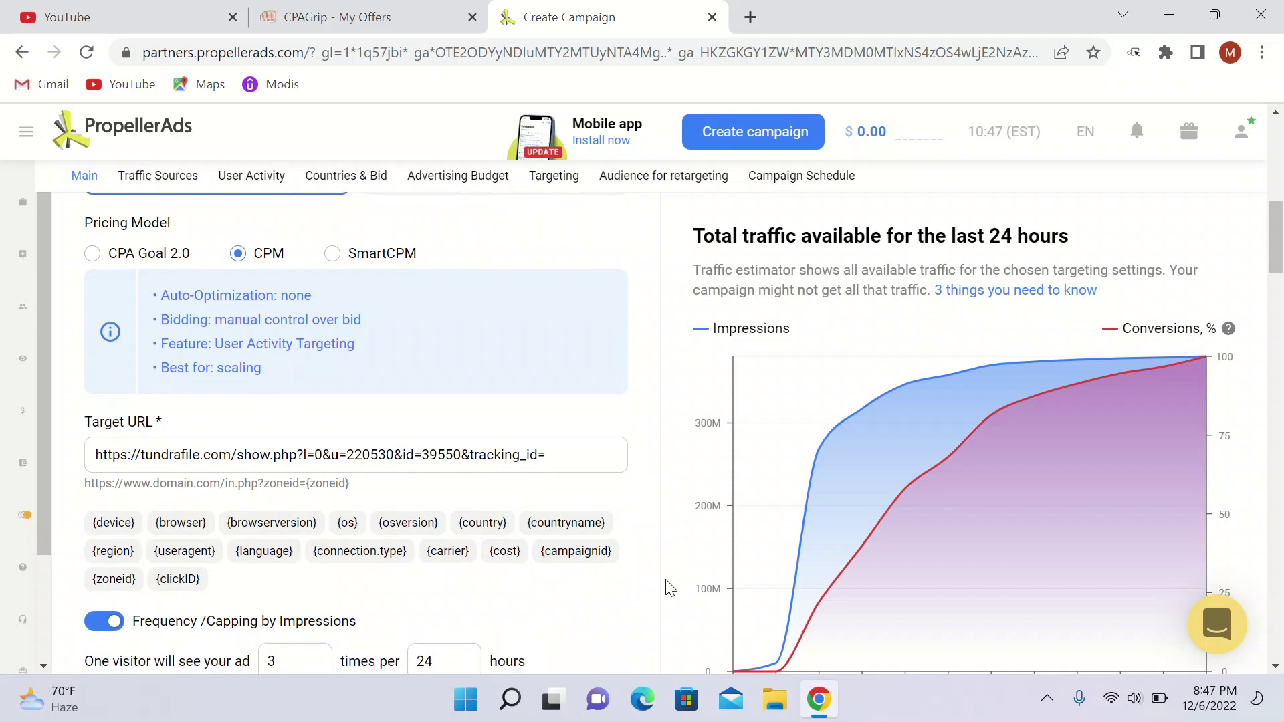
scroll(666, 587, "down", 2)
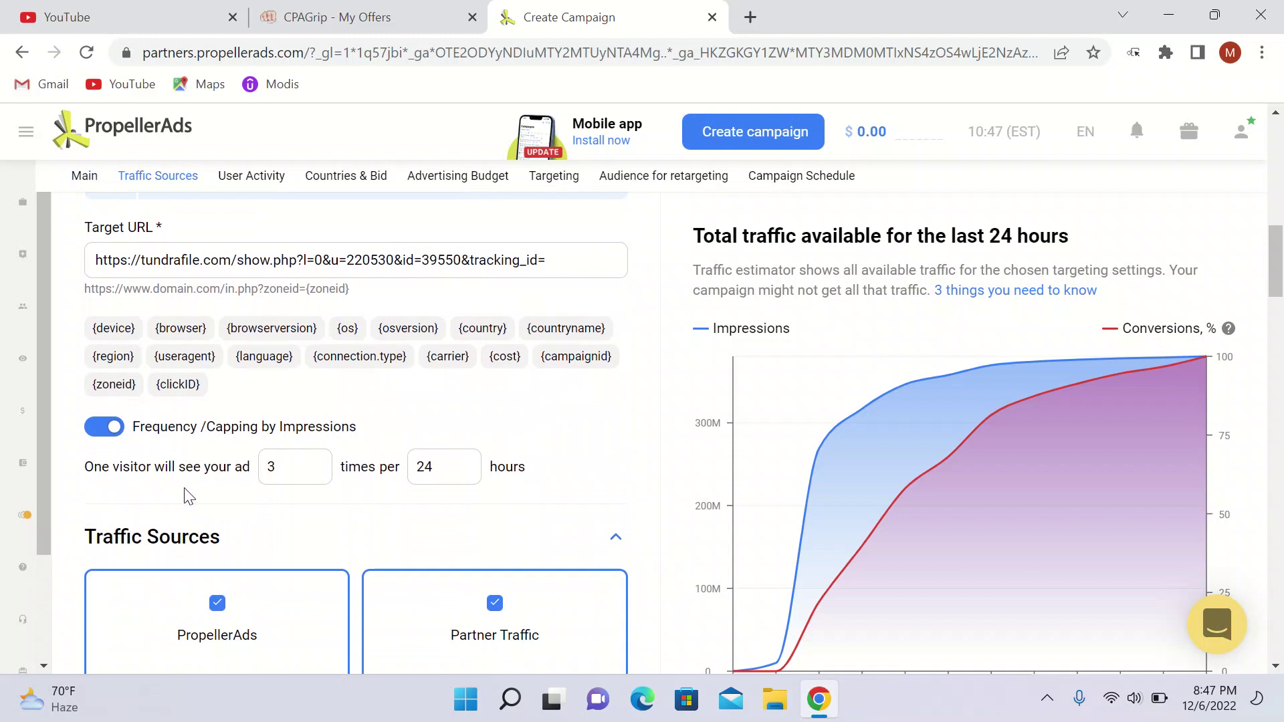
left_click(293, 467)
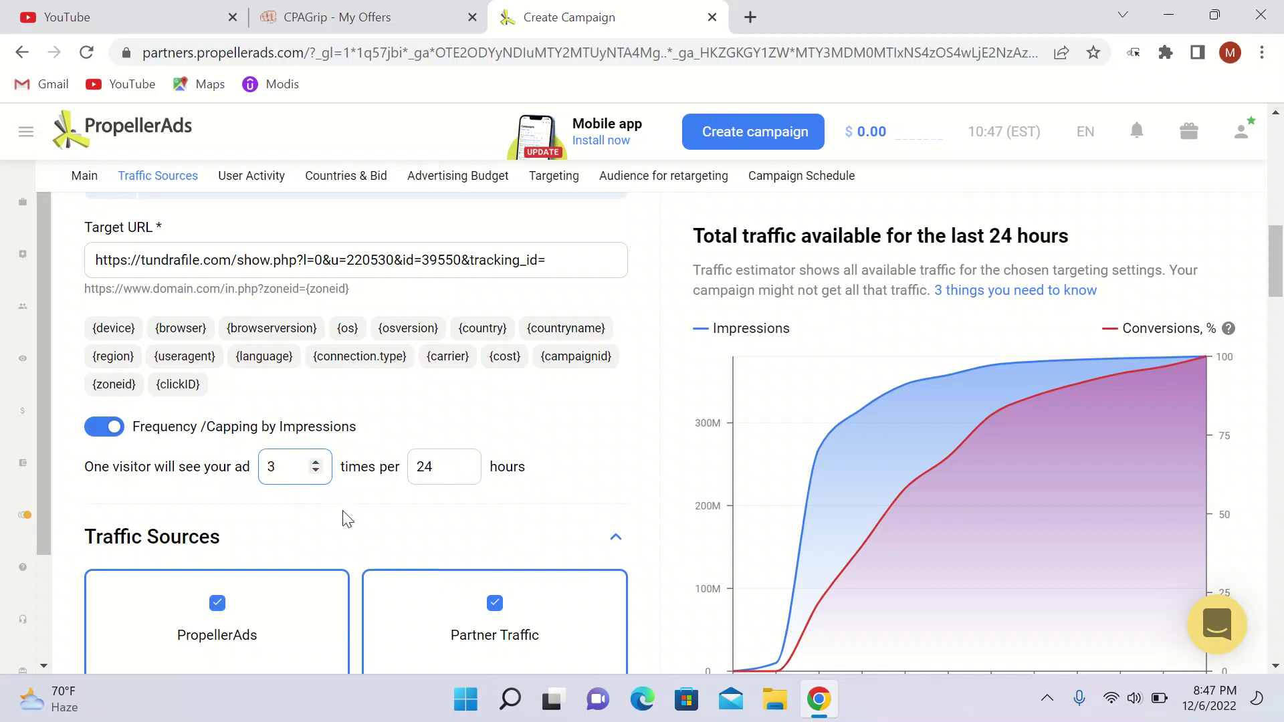
key("BackSpace")
type("1")
left_click(673, 544)
- Exclude Partner Traffic from the traffic sources and deselect the Low user activity level
scroll(674, 545, "down", 1)
scroll(674, 545, "down", 3)
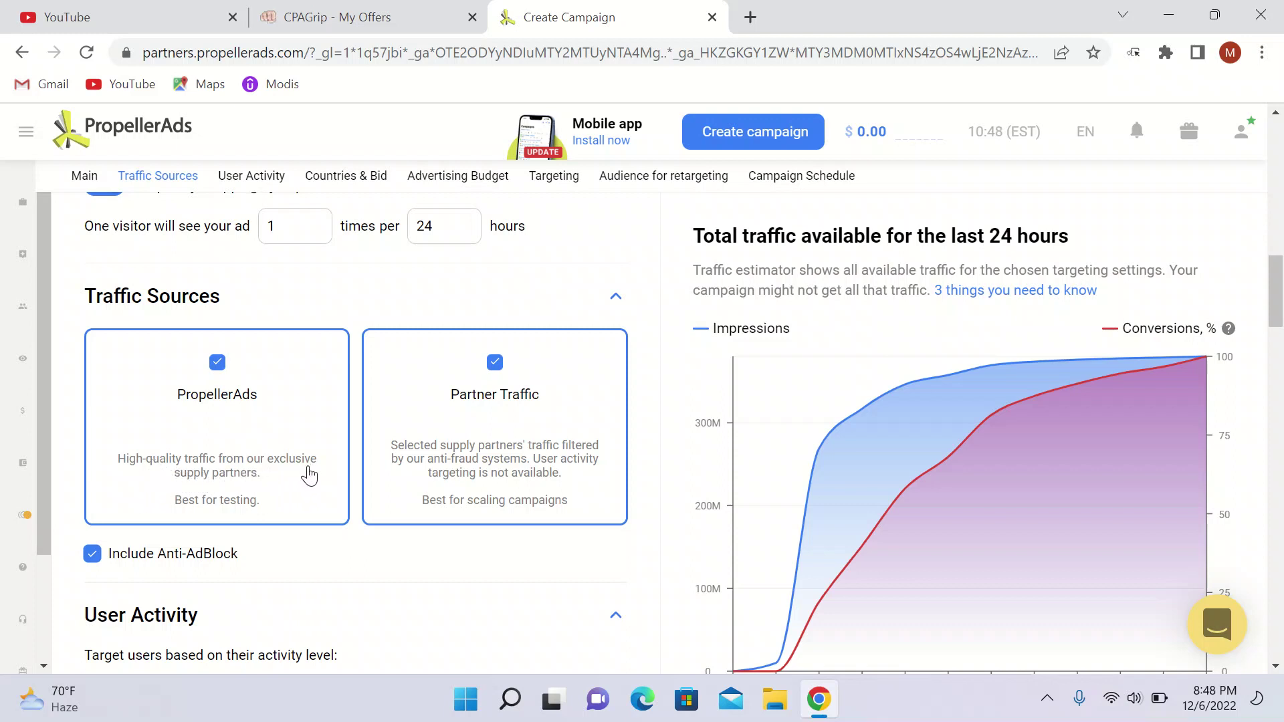
left_click(498, 367)
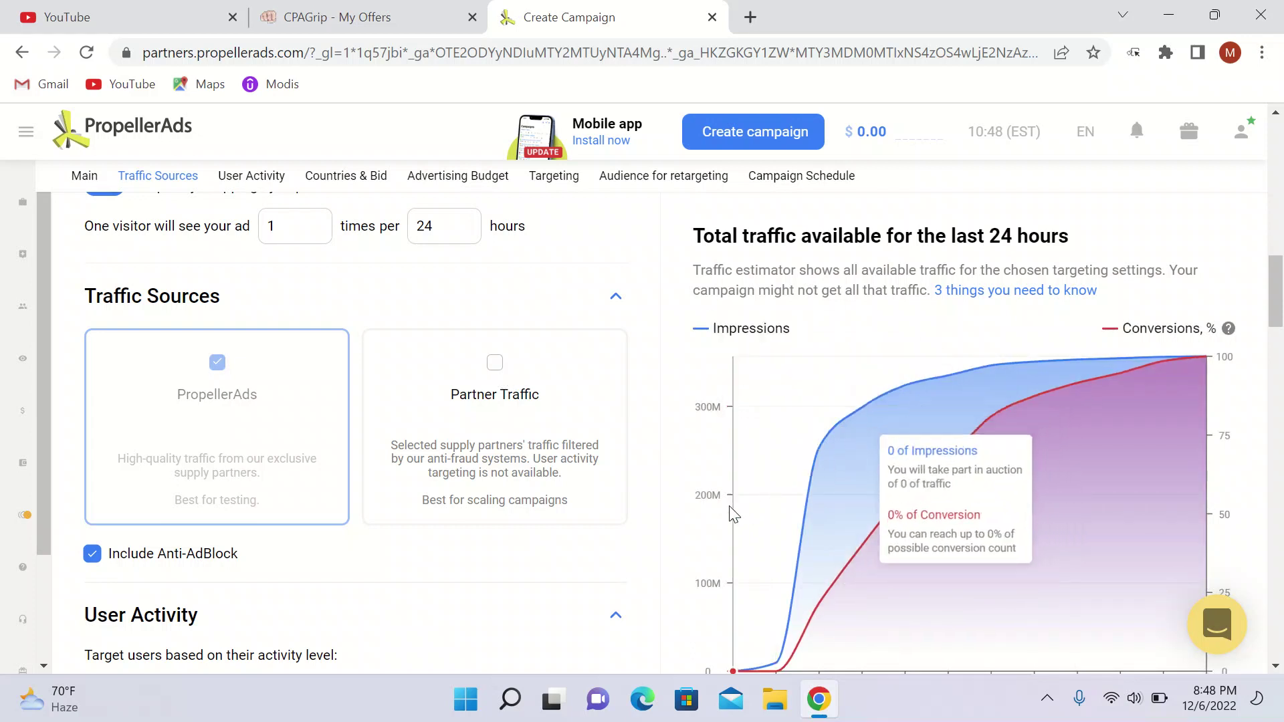
scroll(675, 508, "down", 6)
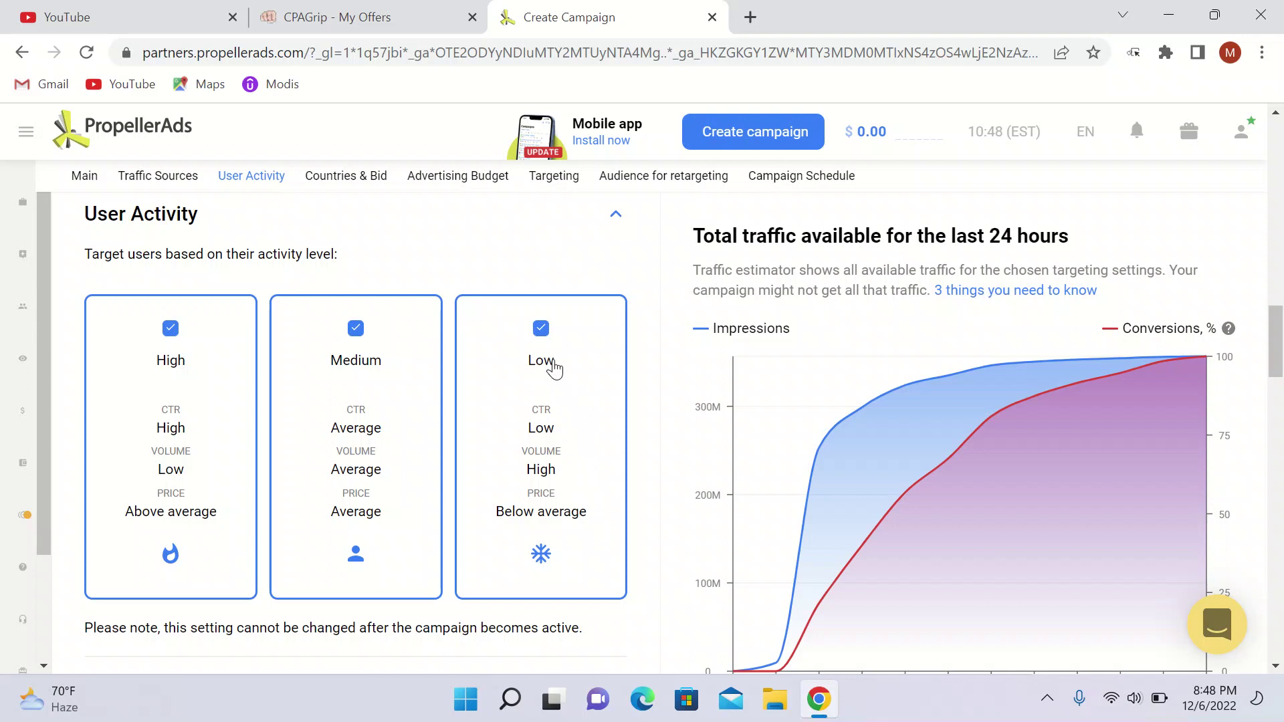
left_click(542, 328)
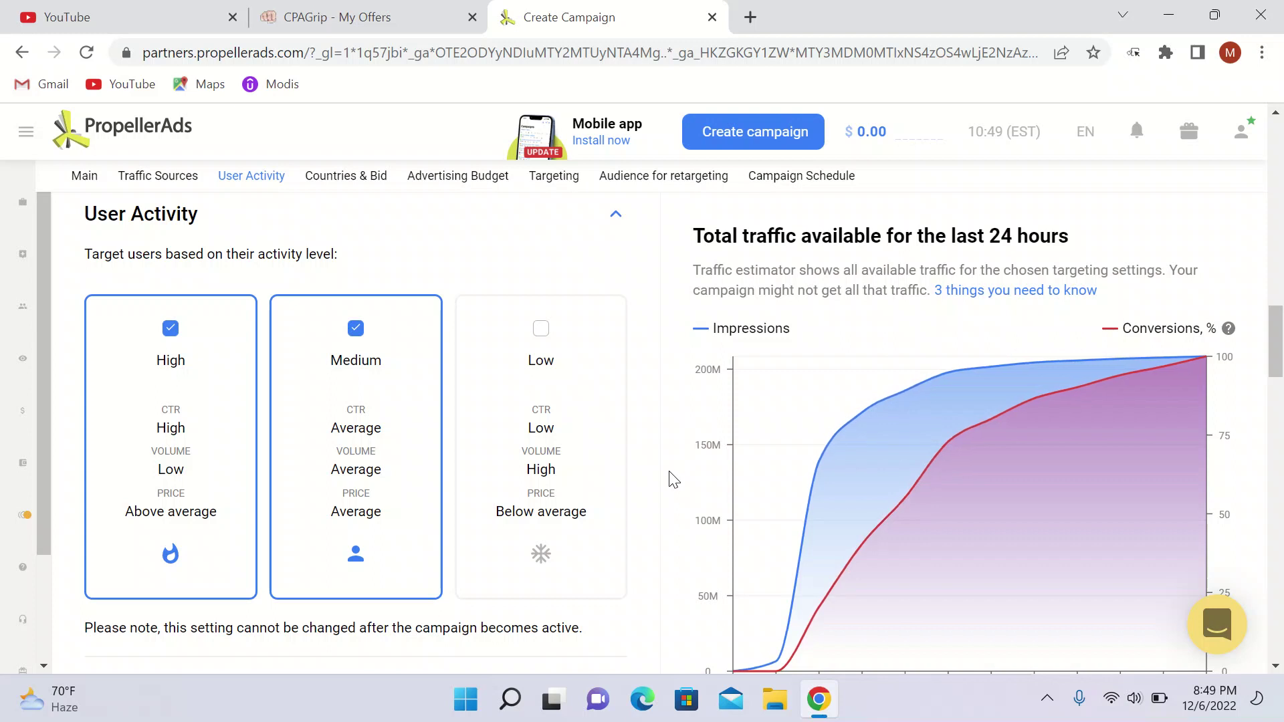
- Add United States as the campaign's target country
scroll(668, 472, "down", 4)
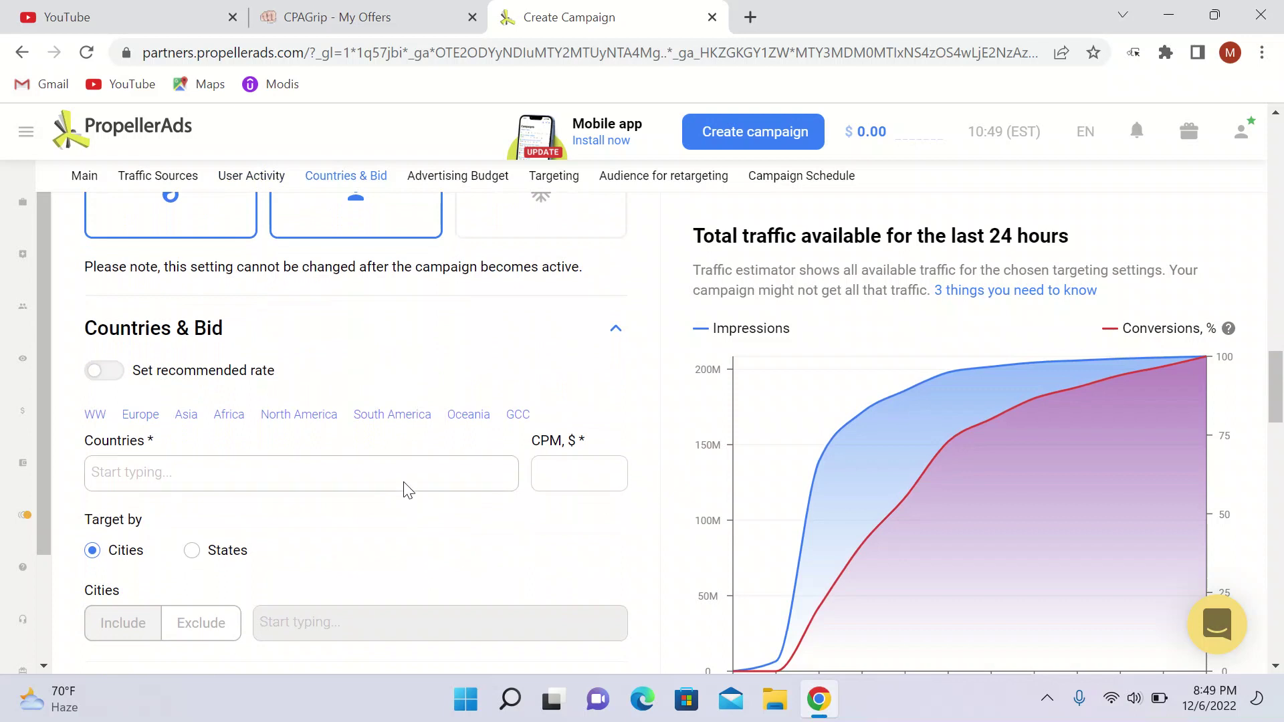
left_click(402, 474)
type("un")
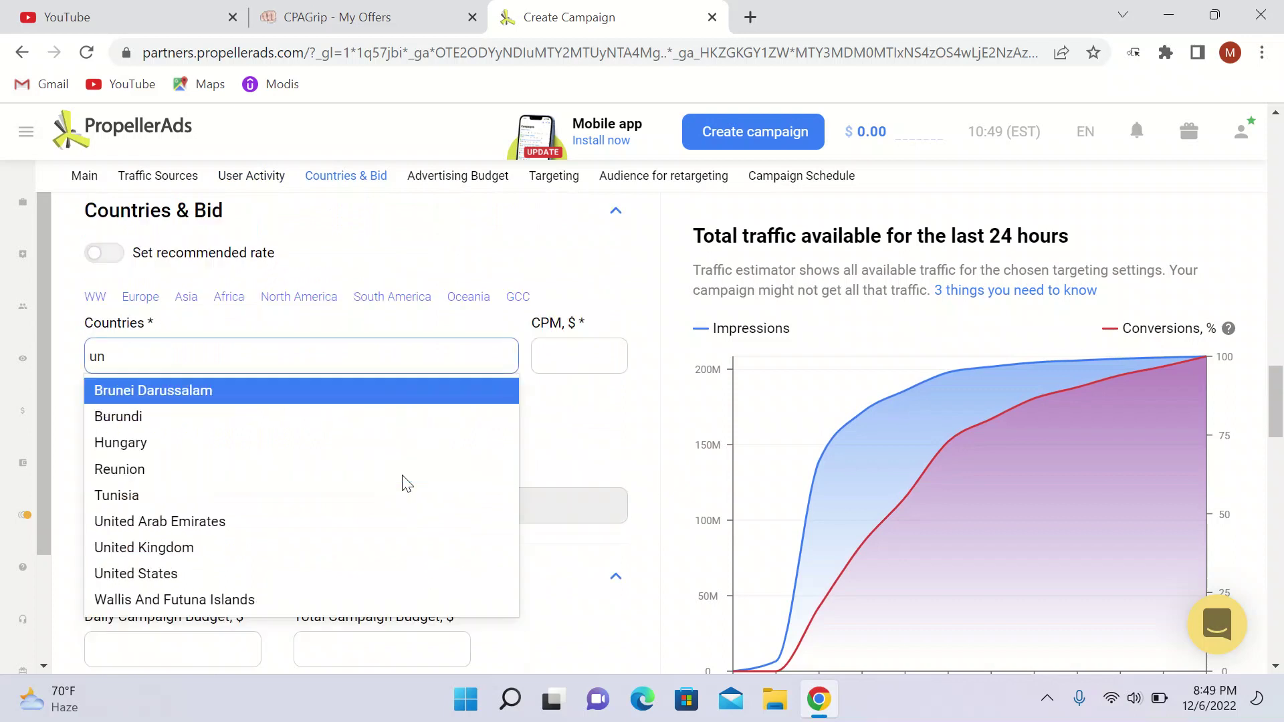
type("i")
left_click(215, 495)
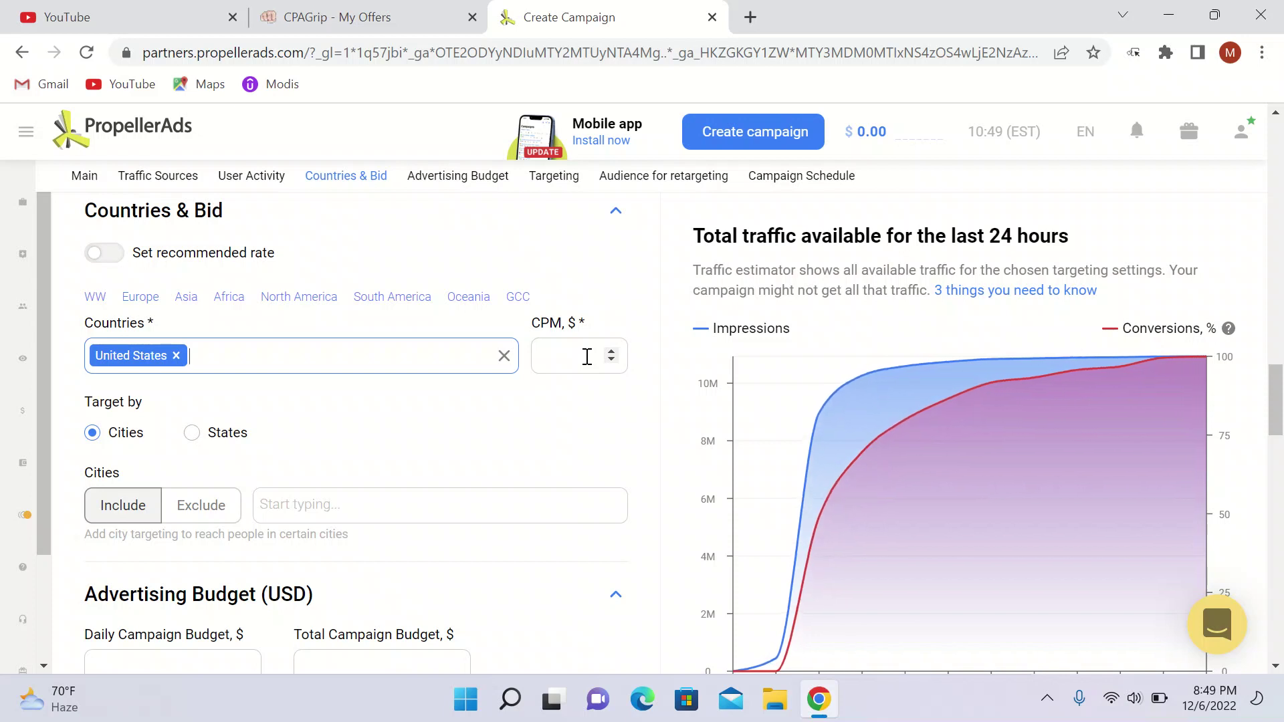
- Set the CPM bid for United States to $2 and check that bid's position in the traffic estimator
left_click(587, 357)
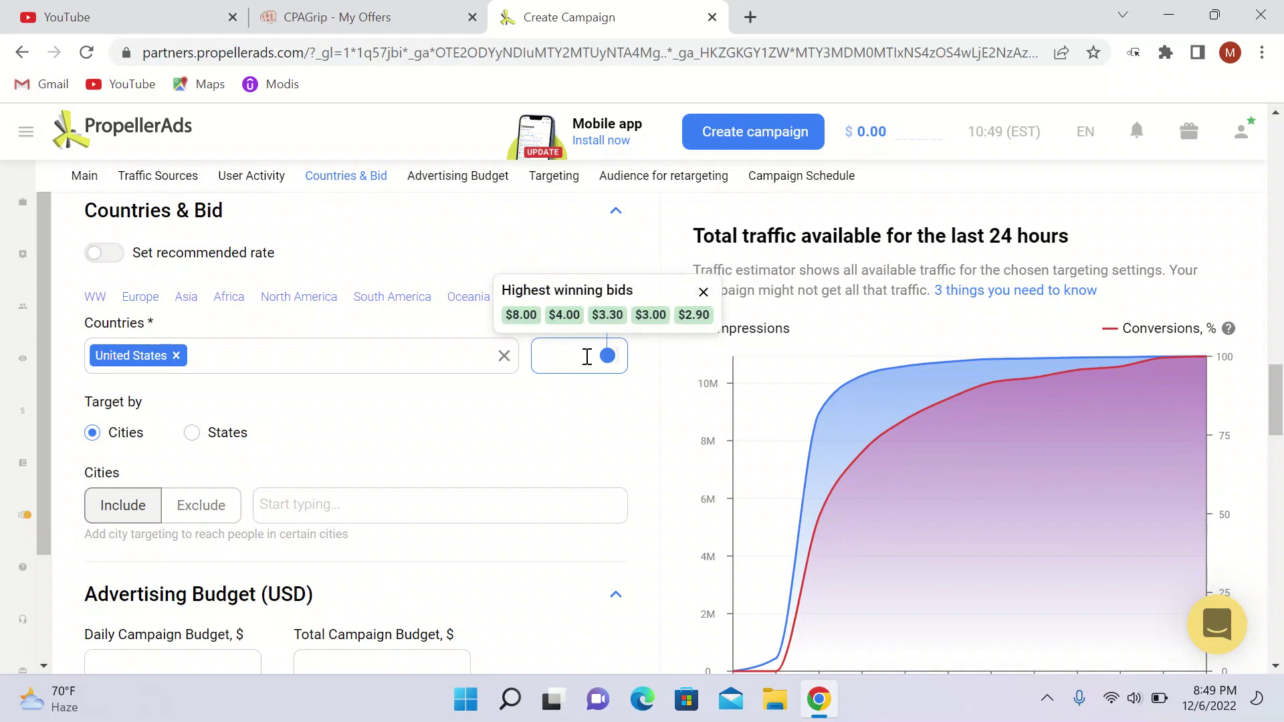
type("2")
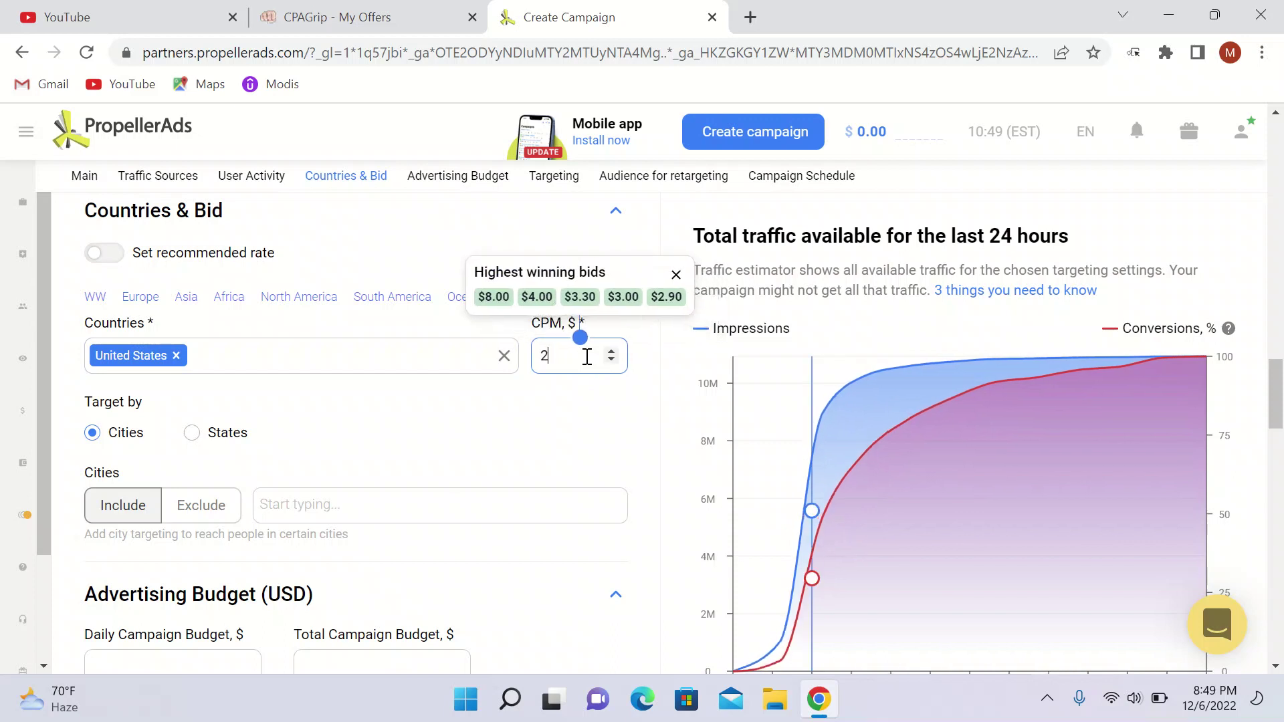
left_click(672, 478)
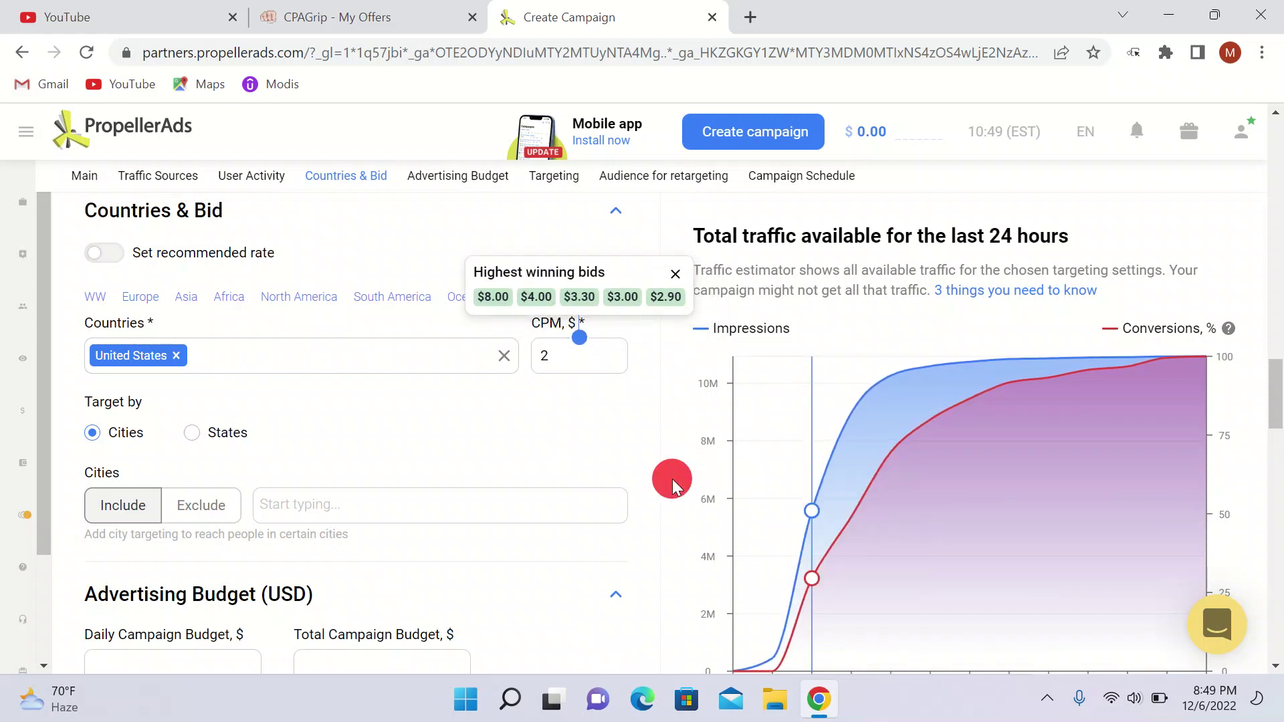
left_click(588, 358)
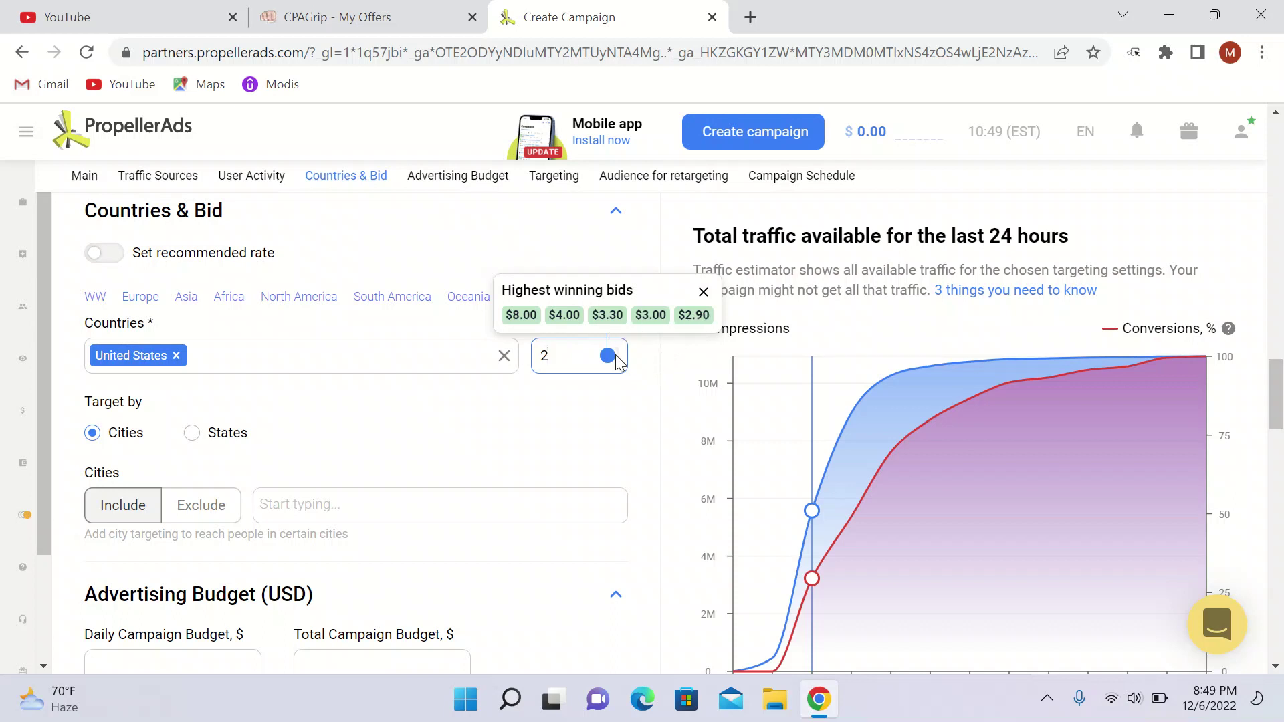
left_click(675, 427)
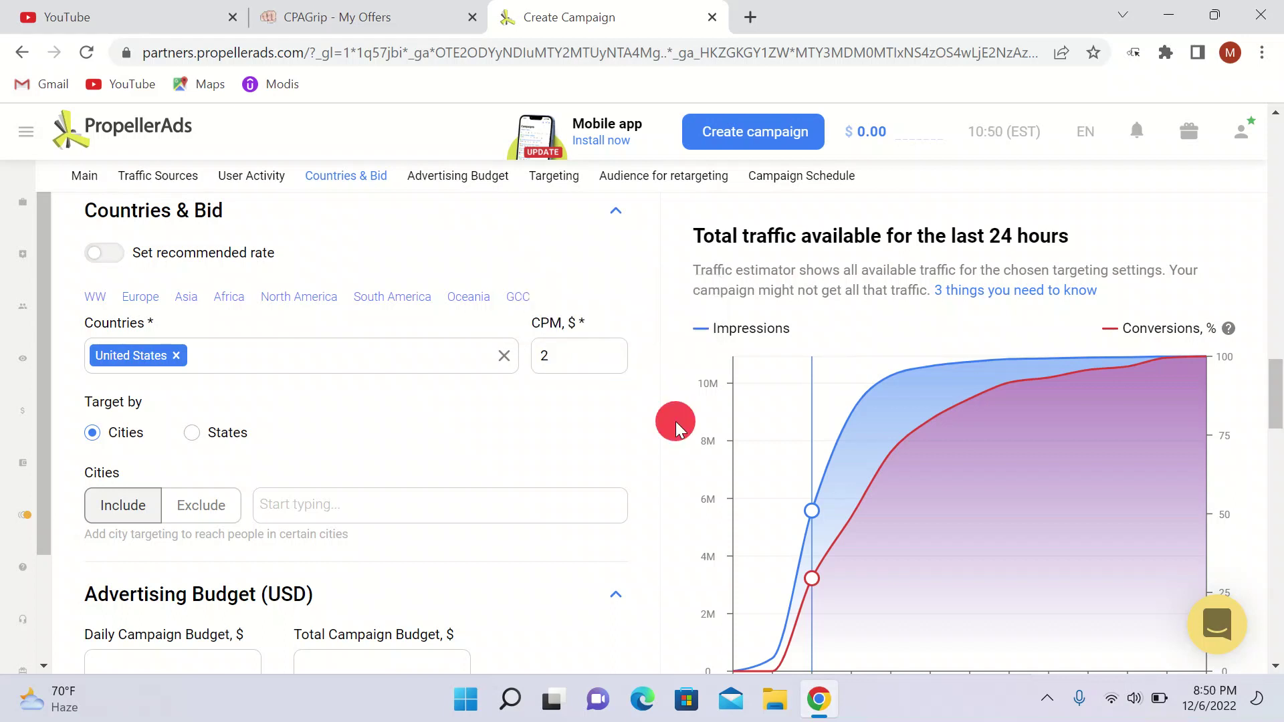
scroll(676, 429, "down", 1)
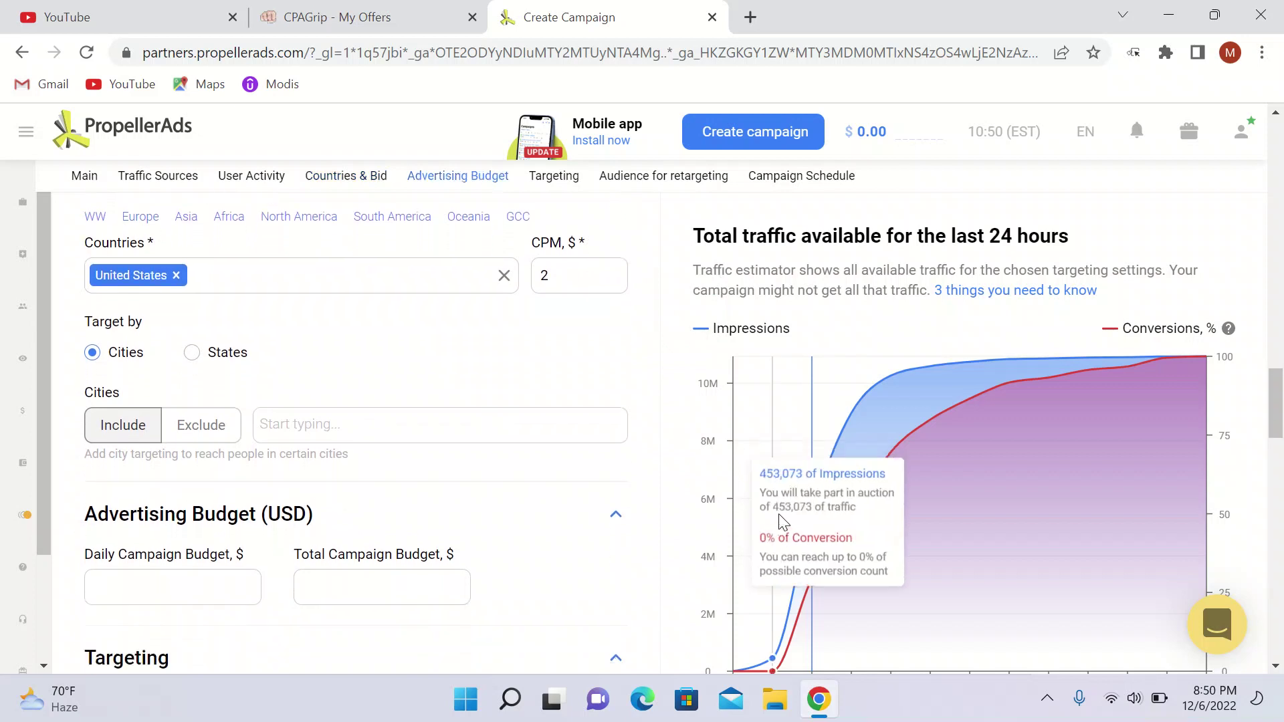
mouse_move(815, 511)
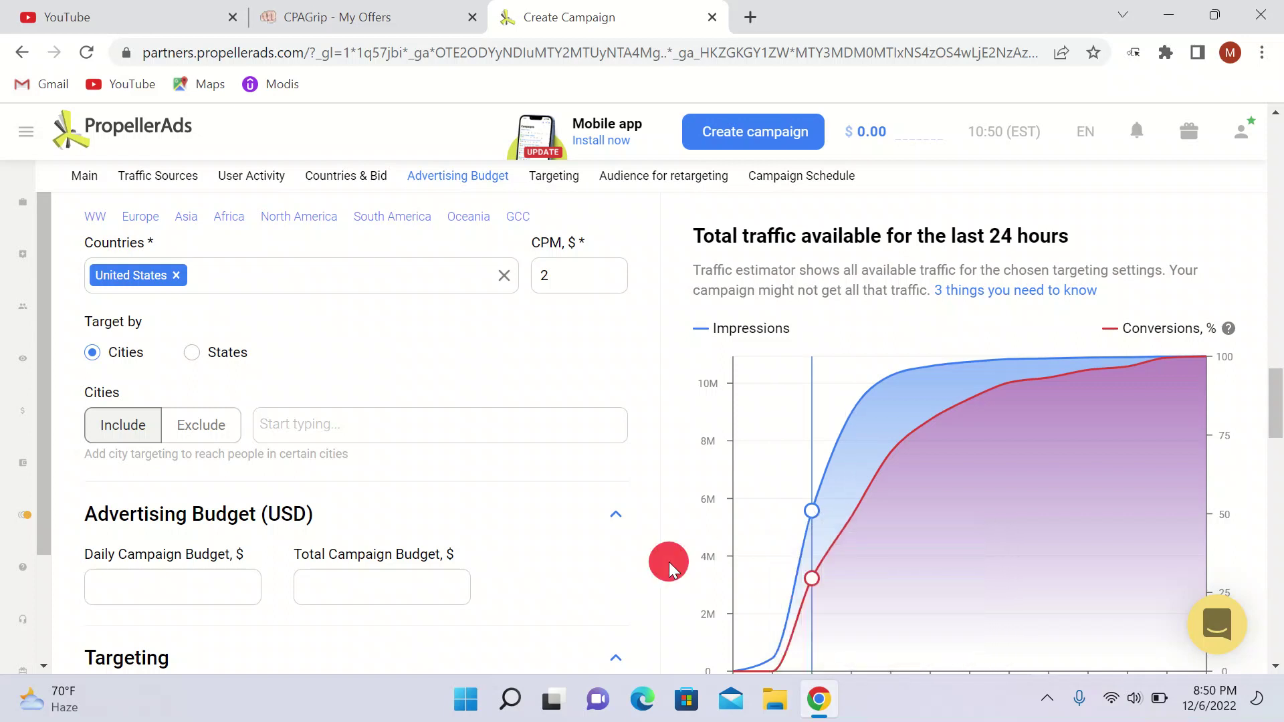
- Leave the advertising budgets empty and set the targeting platform to Desktop
scroll(658, 553, "down", 1)
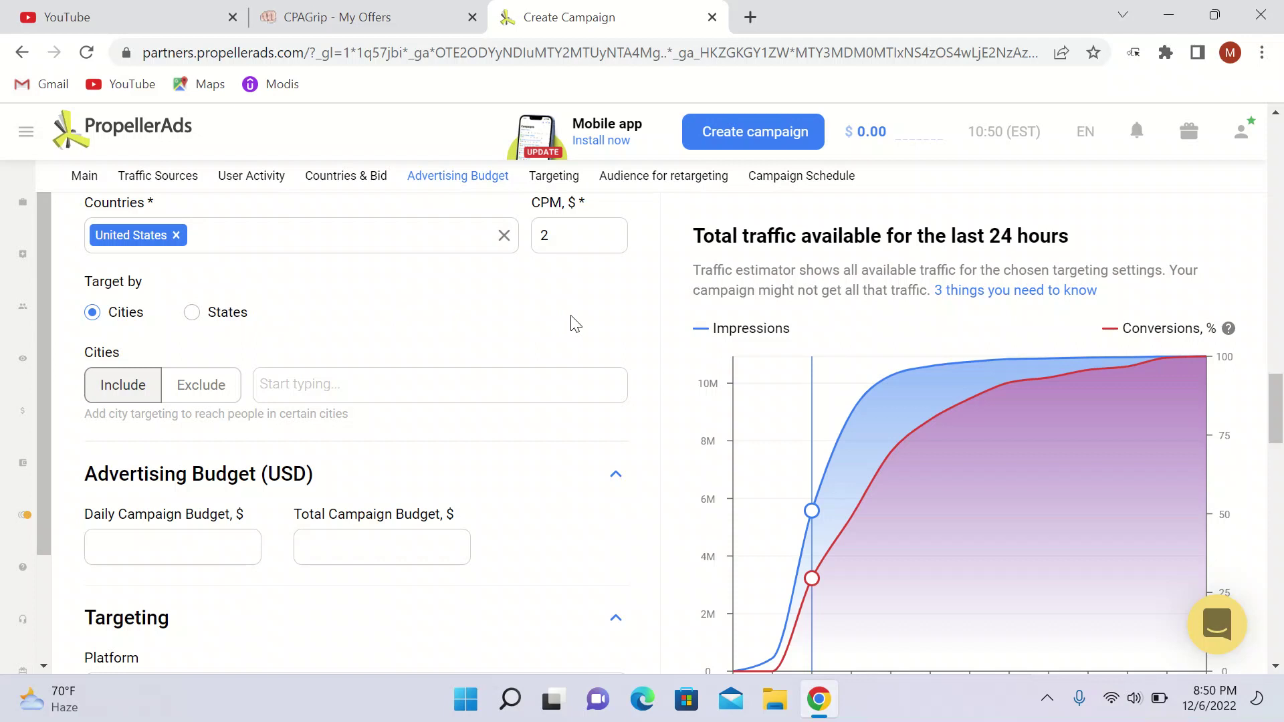
scroll(575, 325, "down", 3)
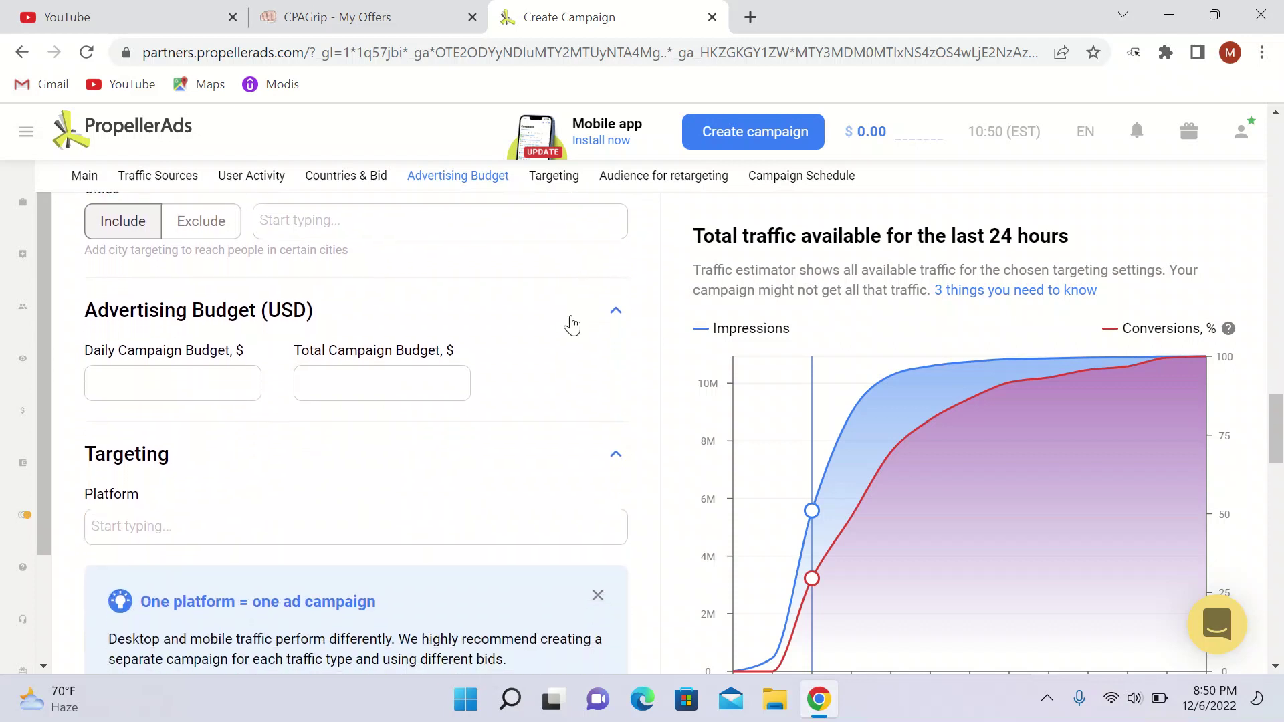
scroll(573, 325, "down", 2)
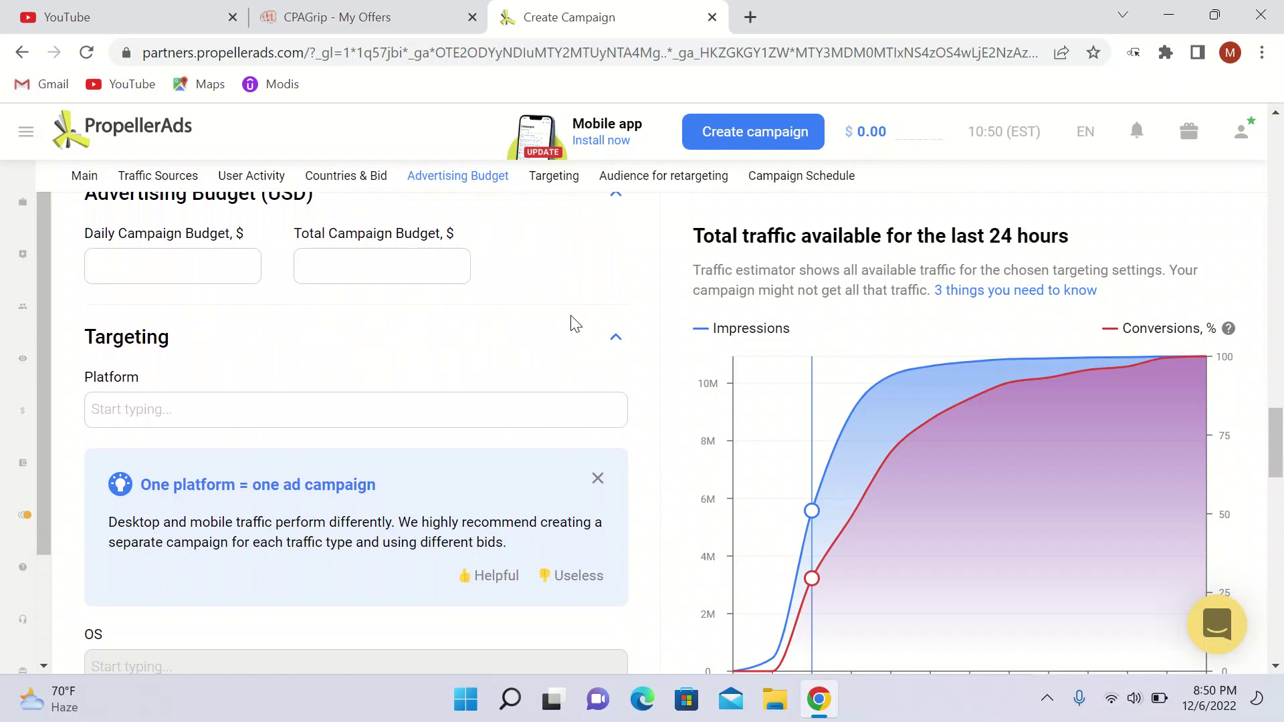
left_click(481, 414)
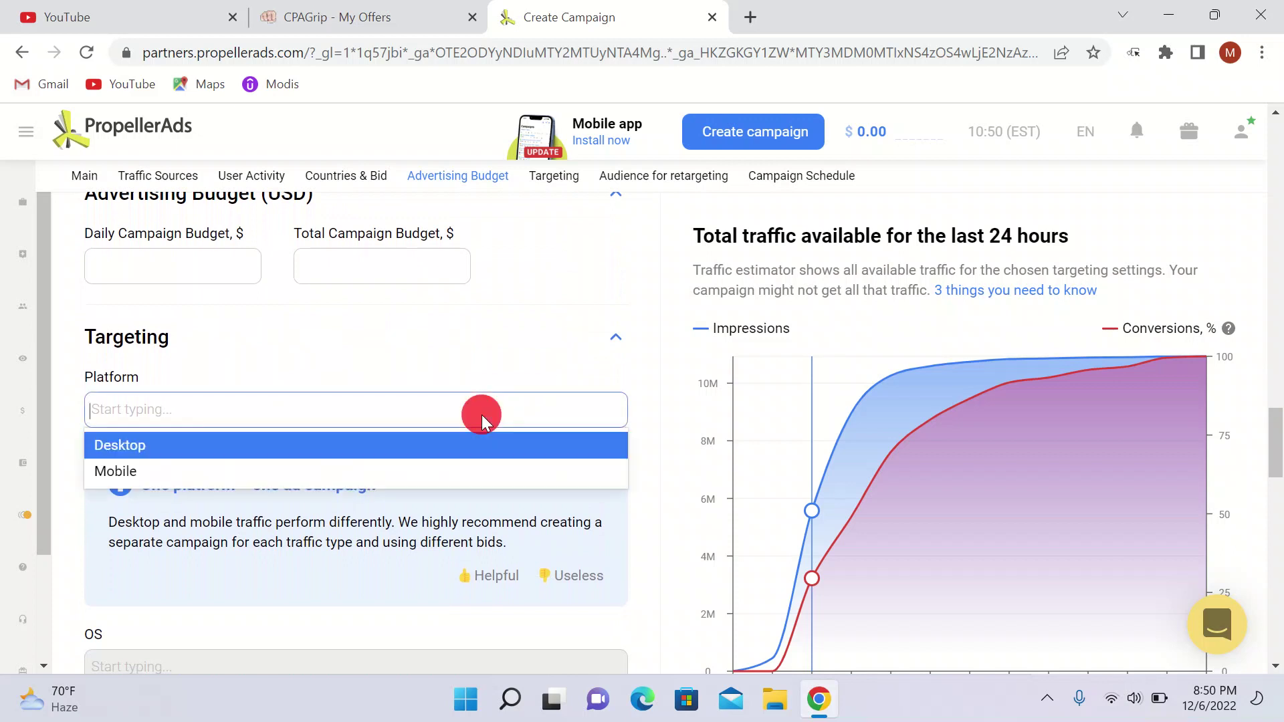
left_click(187, 446)
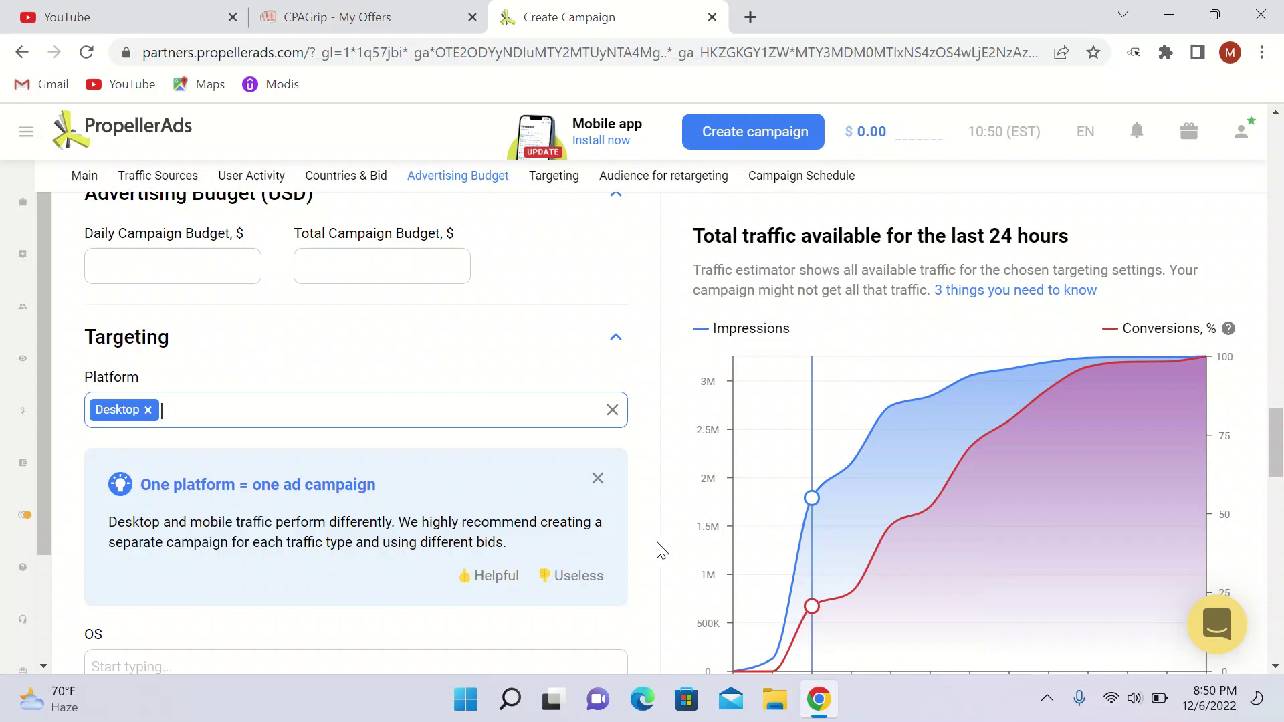
left_click(671, 565)
scroll(671, 562, "down", 3)
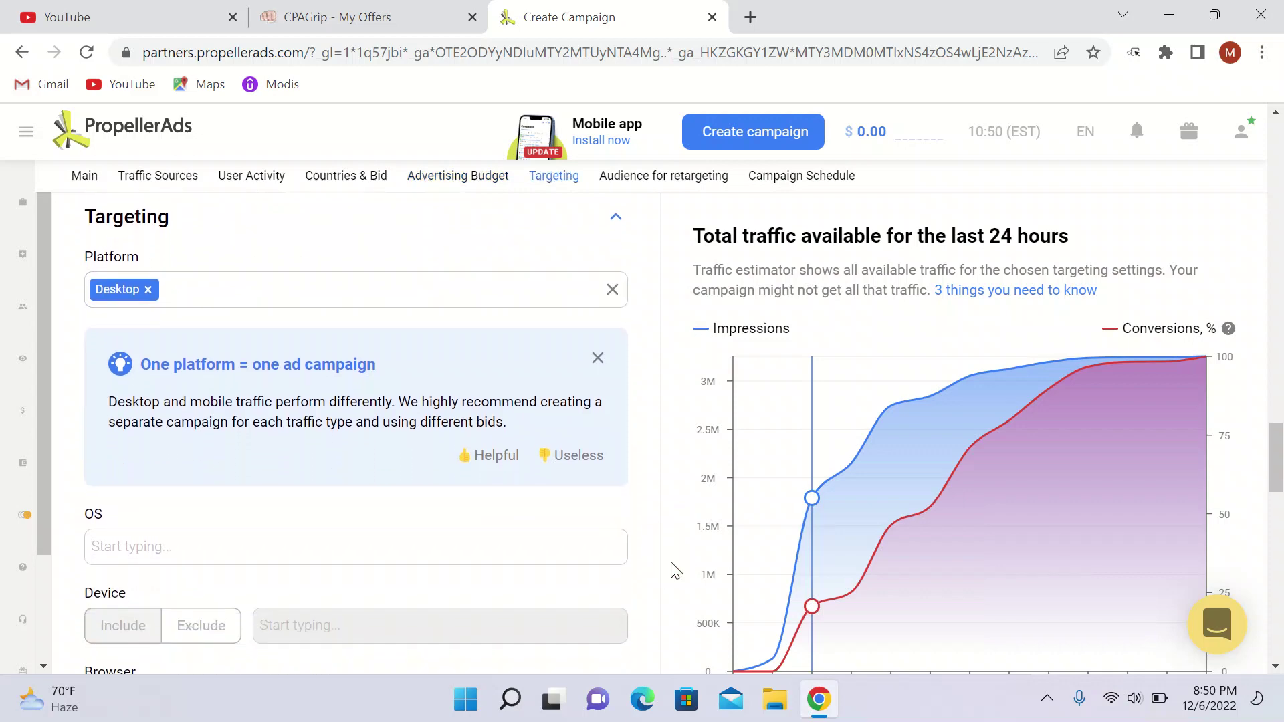
- Switch to CPAGrip to check the PayPal offer's device type, close its details and return to the PropellerAds campaign form
left_click(398, 10)
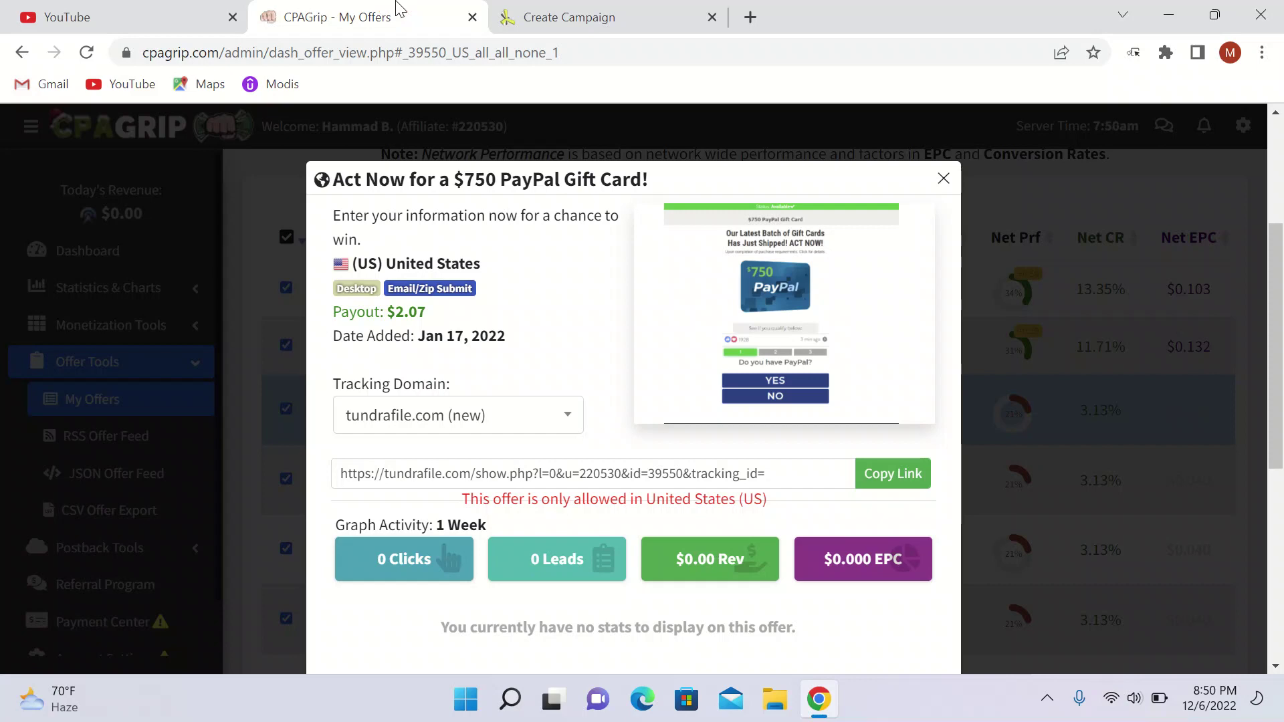
left_click(944, 179)
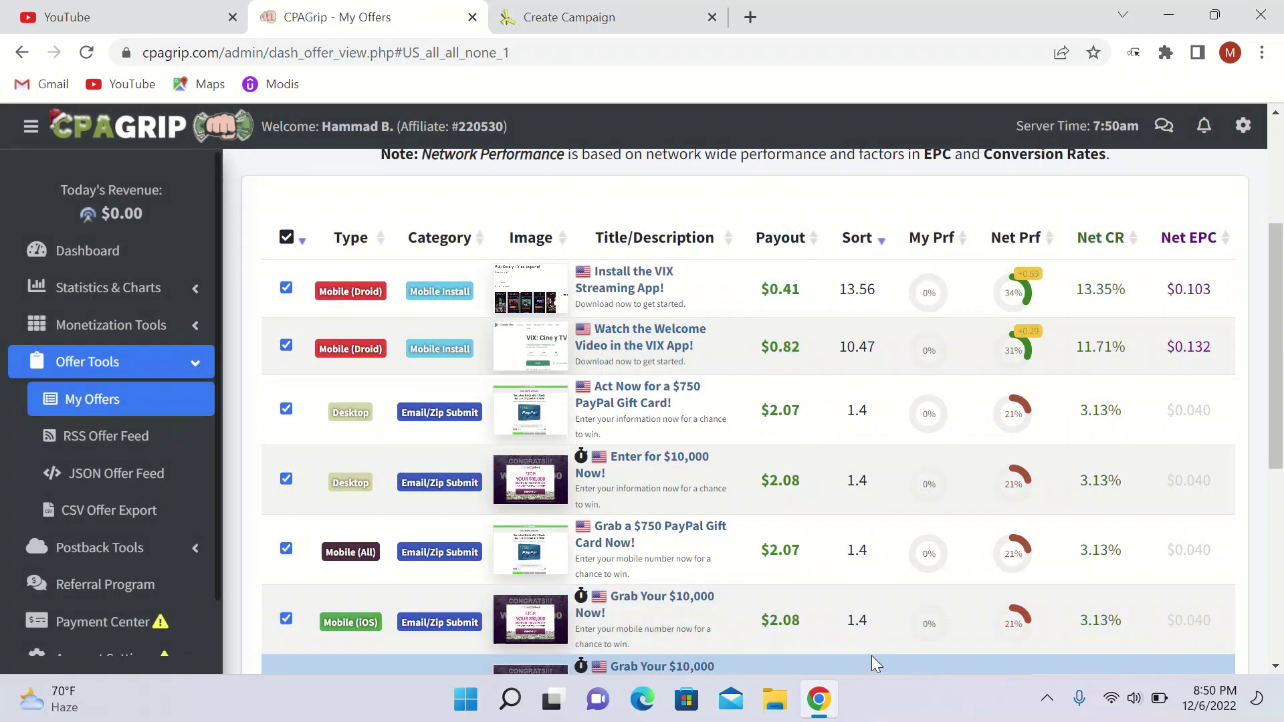
left_click(567, 14)
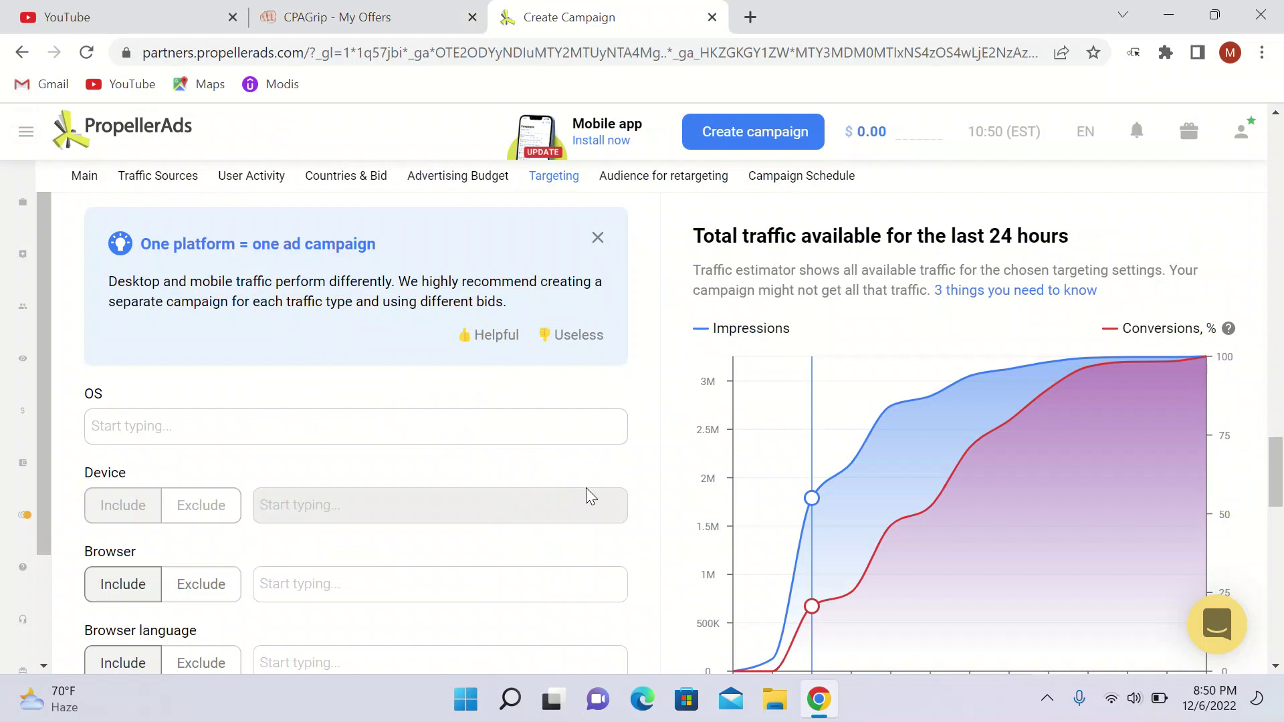
- Review the remaining targeting options, retargeting audience, campaign schedule and bid summary down to the end of the campaign form
left_click(669, 495)
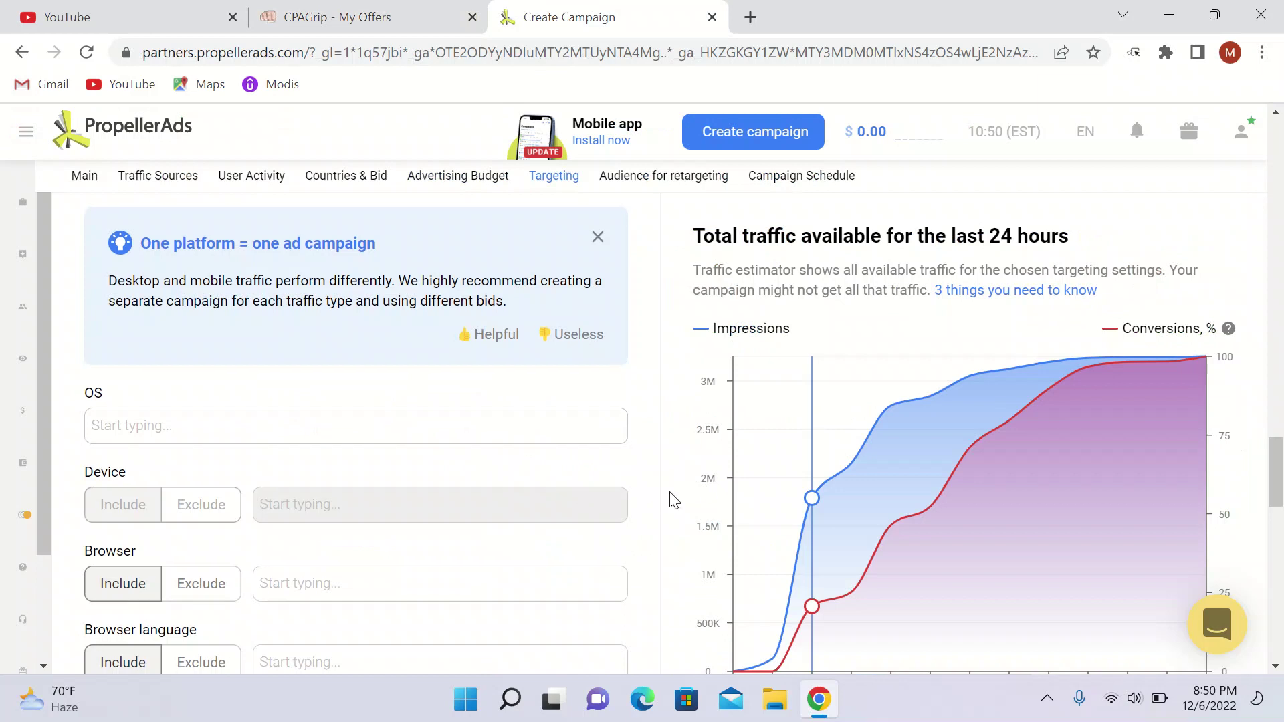
scroll(669, 495, "down", 2)
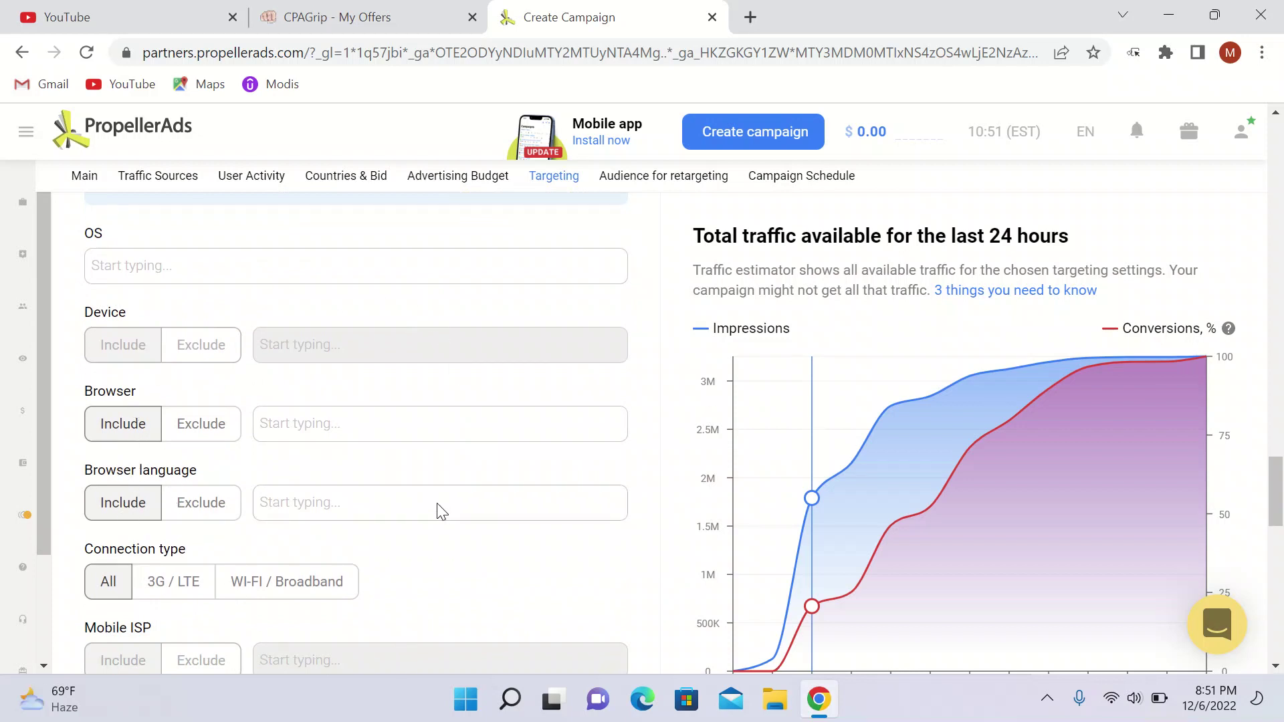
left_click(675, 455)
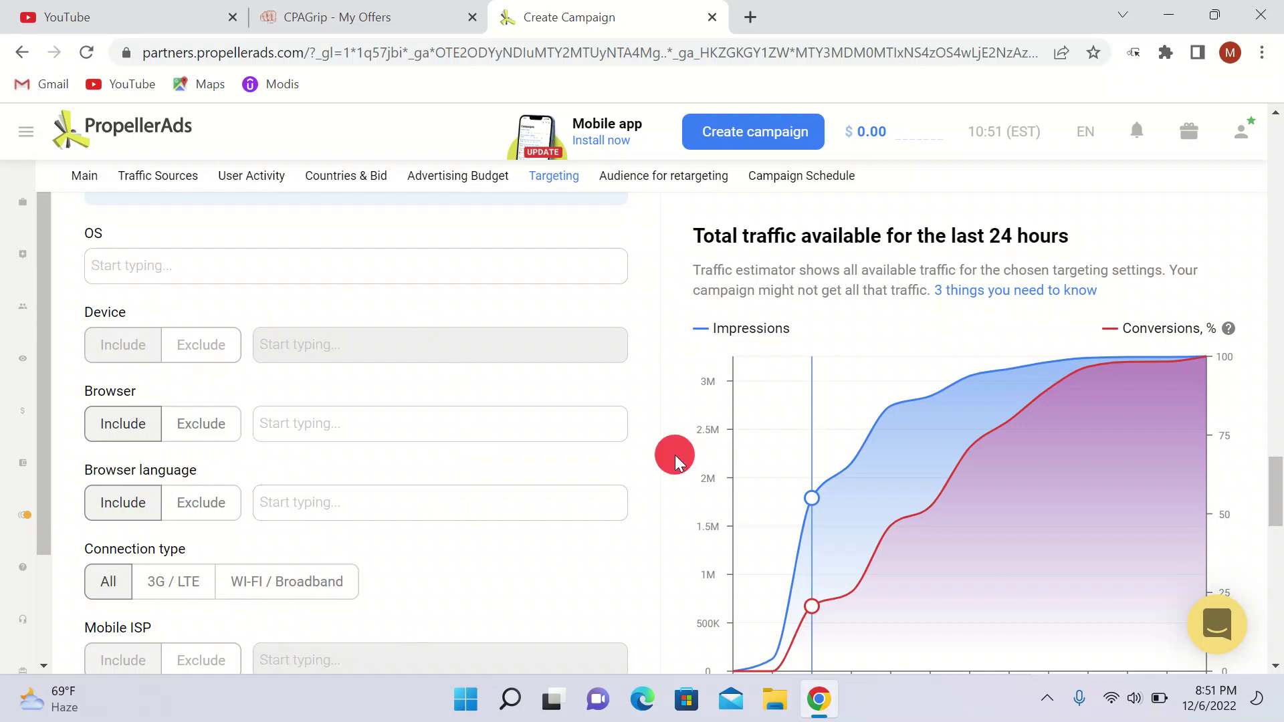
scroll(676, 455, "down", 4)
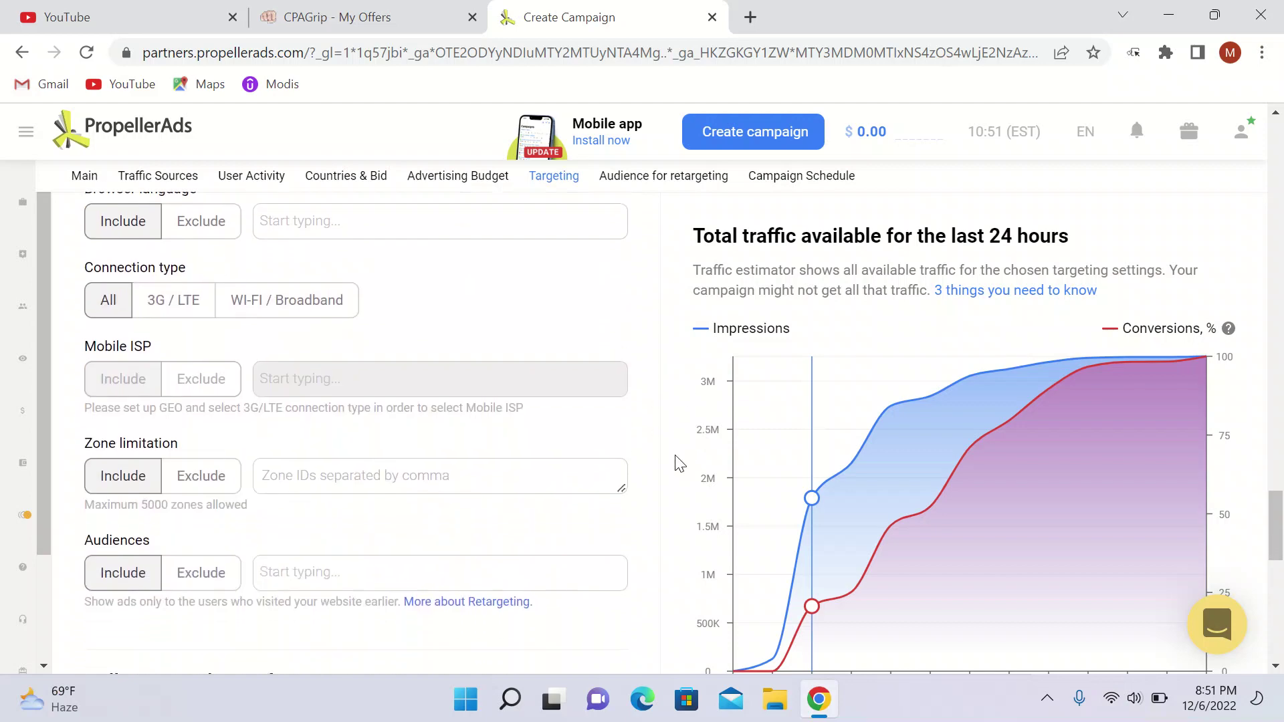
scroll(678, 461, "down", 6)
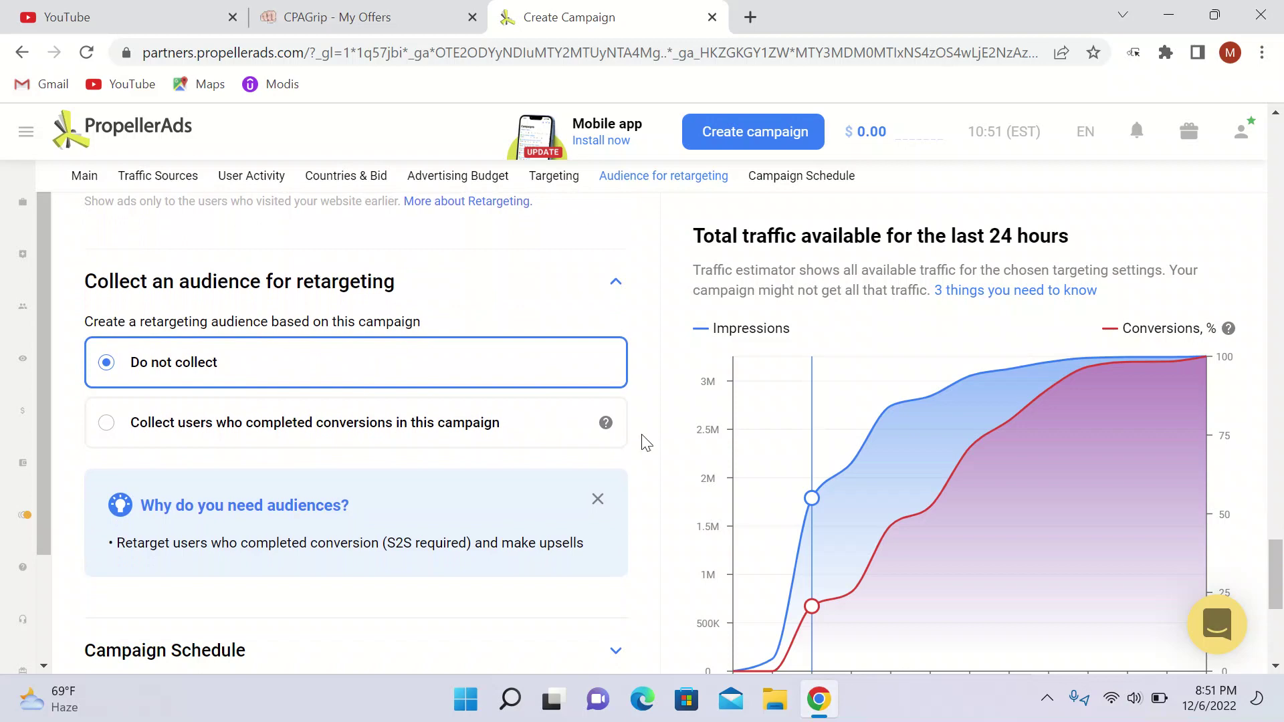
left_click(669, 435)
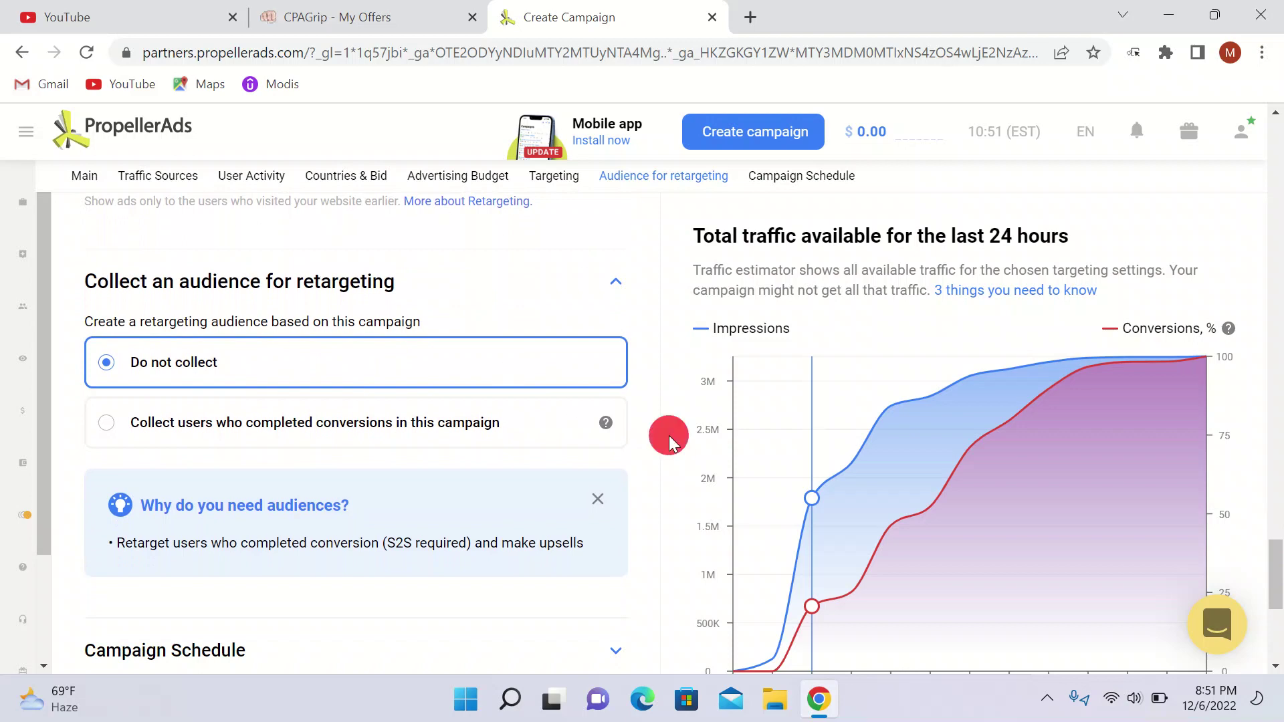
scroll(671, 440, "down", 4)
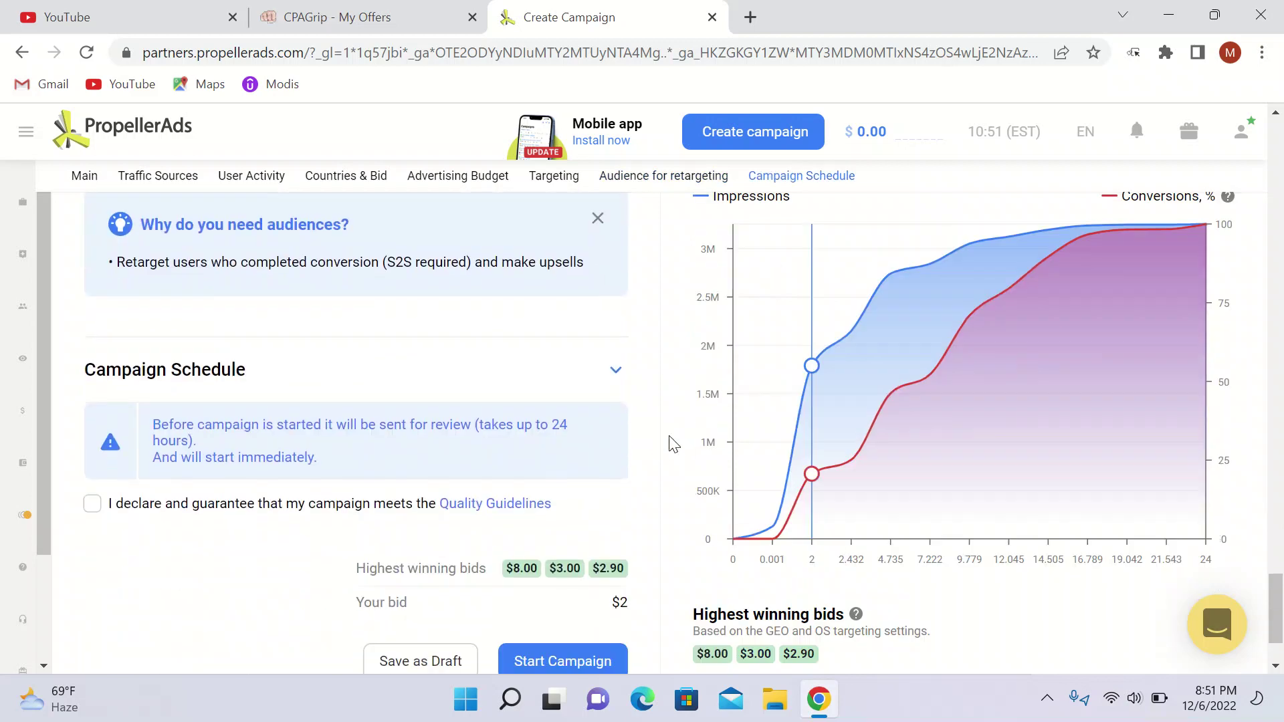
scroll(673, 444, "down", 2)
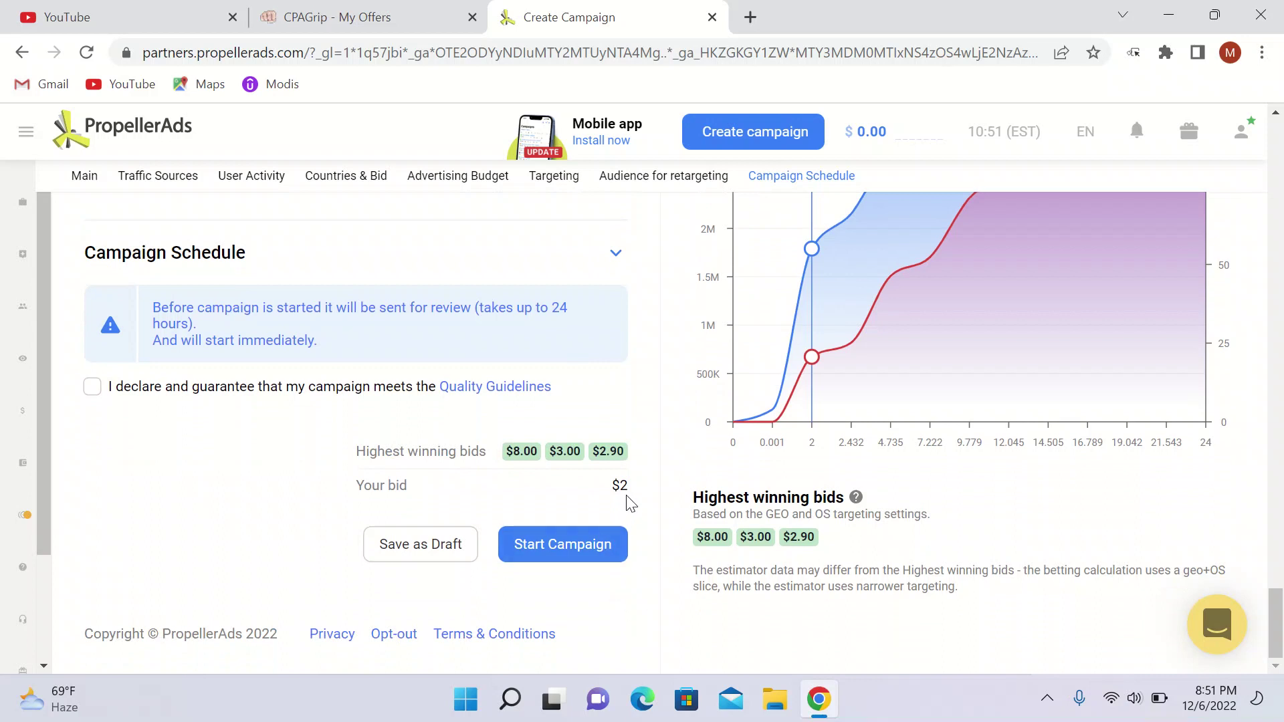
left_click(666, 506)
scroll(1069, 646, "up", 10)
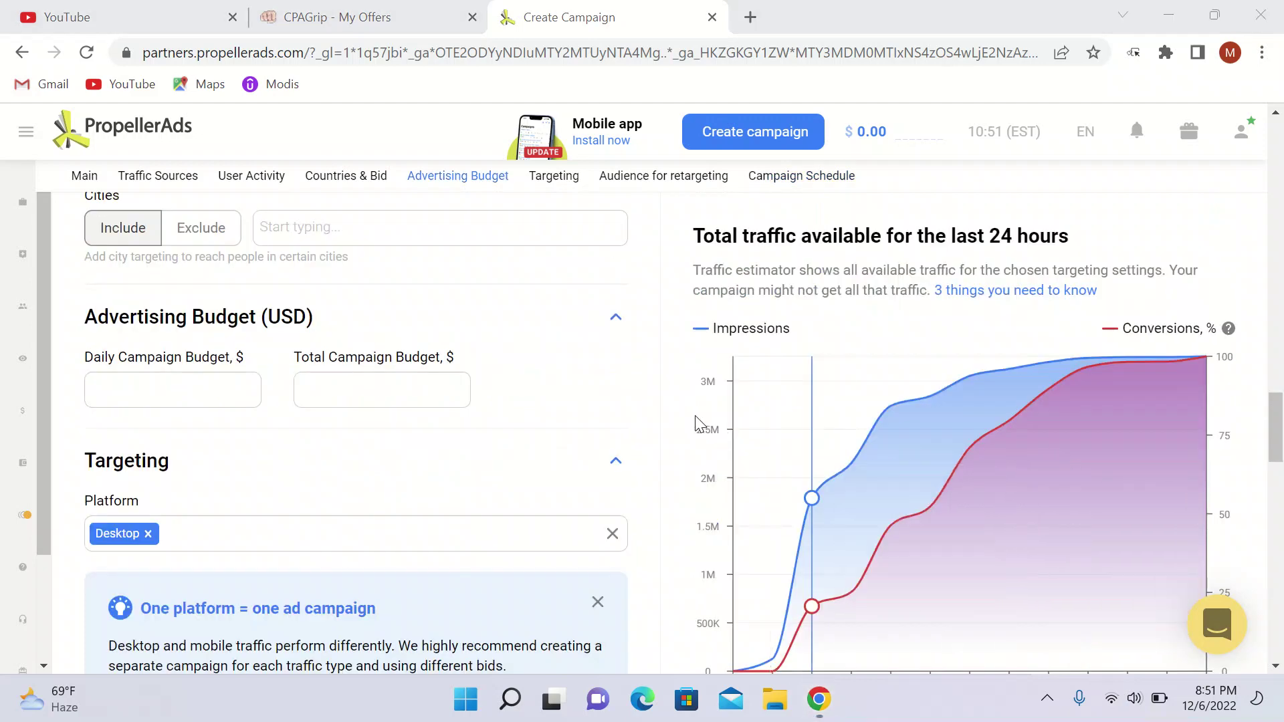
- Set the daily campaign budget to $5 and the total campaign budget to $10
left_click(152, 387)
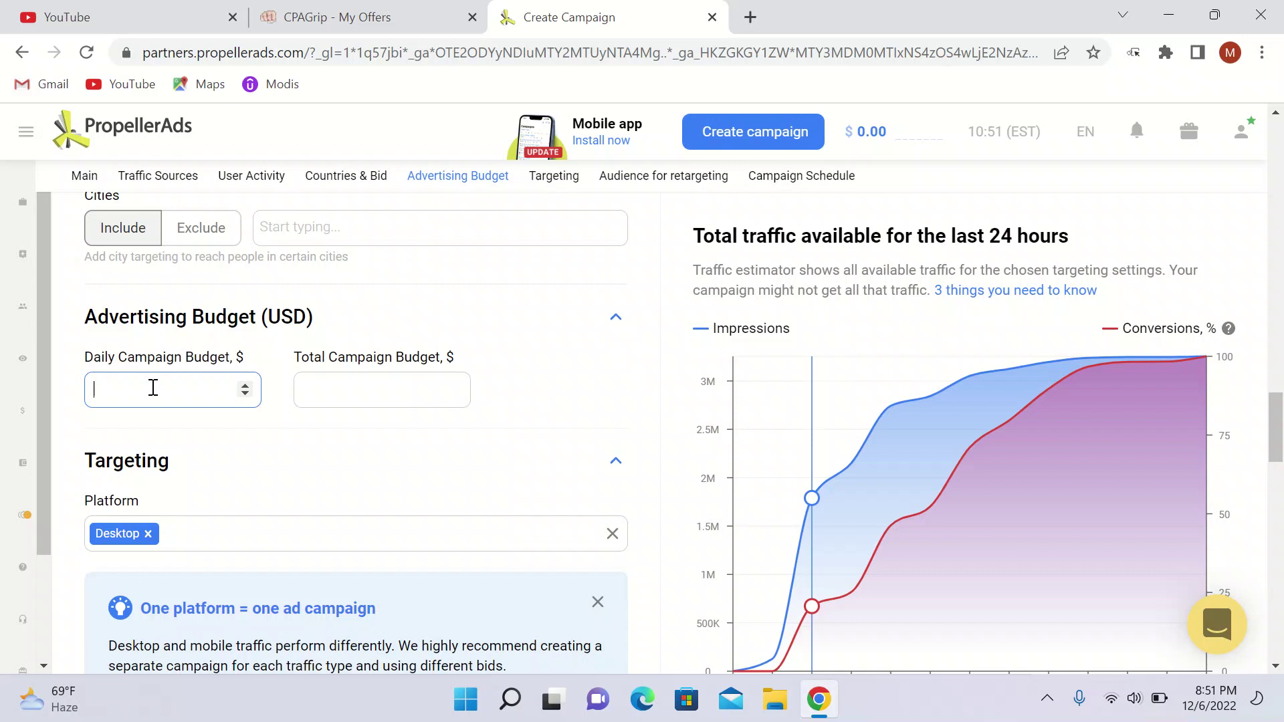
type("5")
left_click(342, 388)
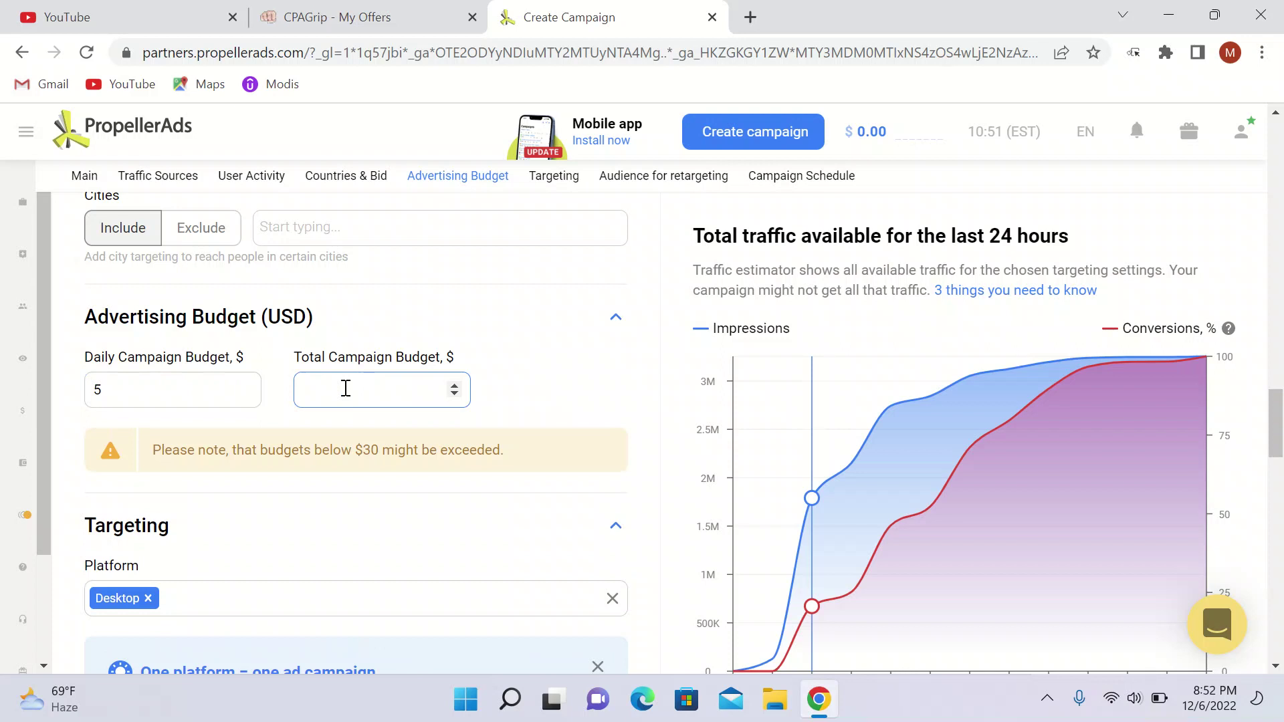
type("10")
left_click(680, 456)
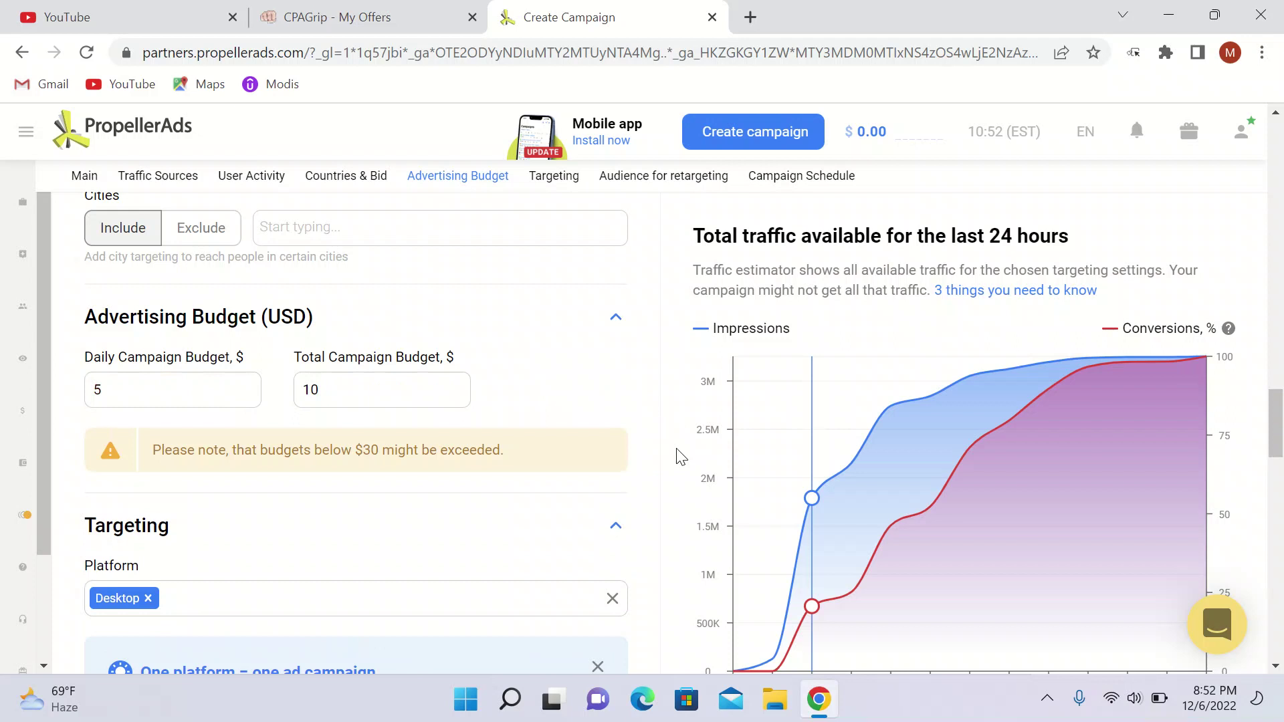
- Check the campaign review notice, the quality guidelines declaration, the highest winning bids and the traffic estimator at the end of the form
scroll(680, 456, "down", 1)
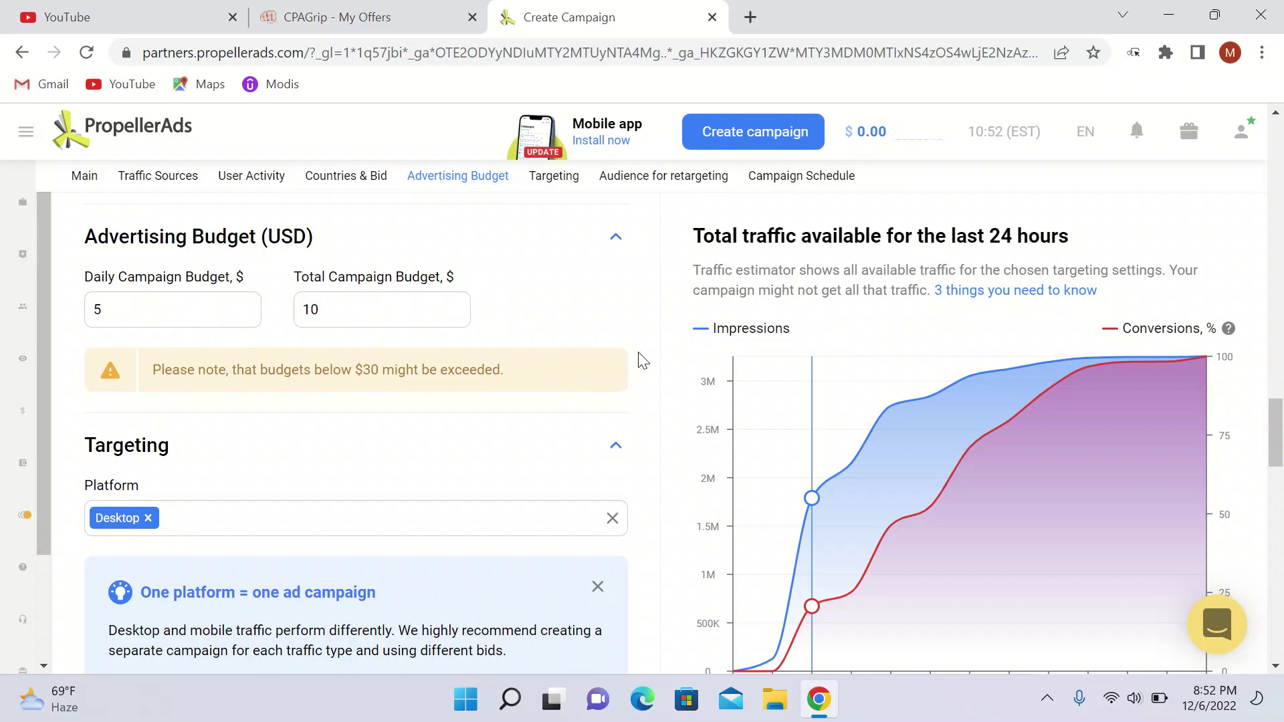
scroll(674, 507, "down", 10)
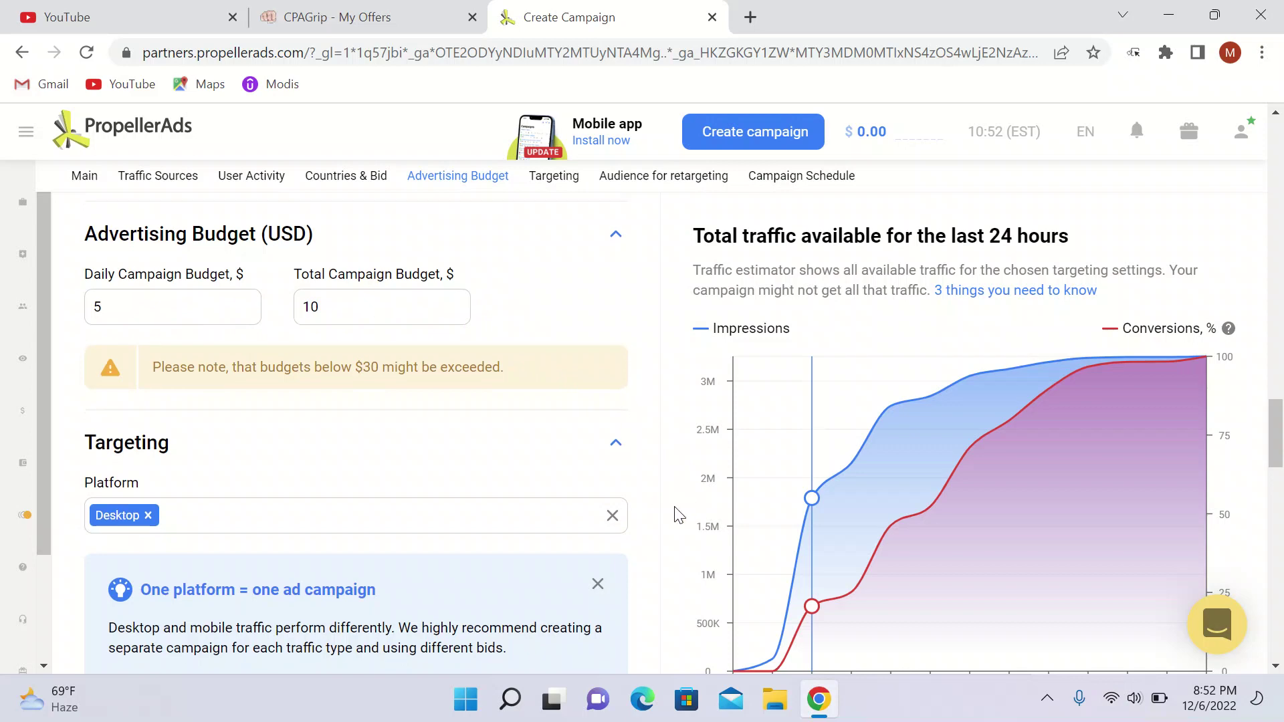
scroll(674, 514, "down", 5)
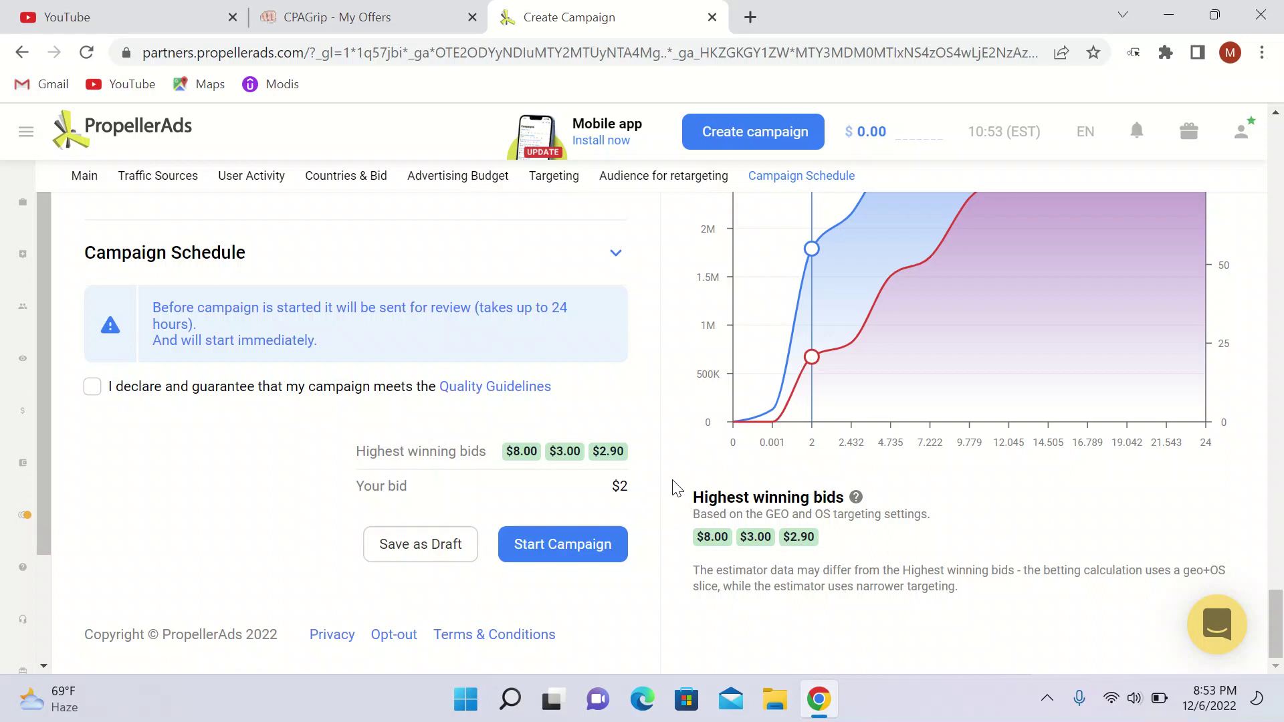
scroll(672, 488, "up", 1)
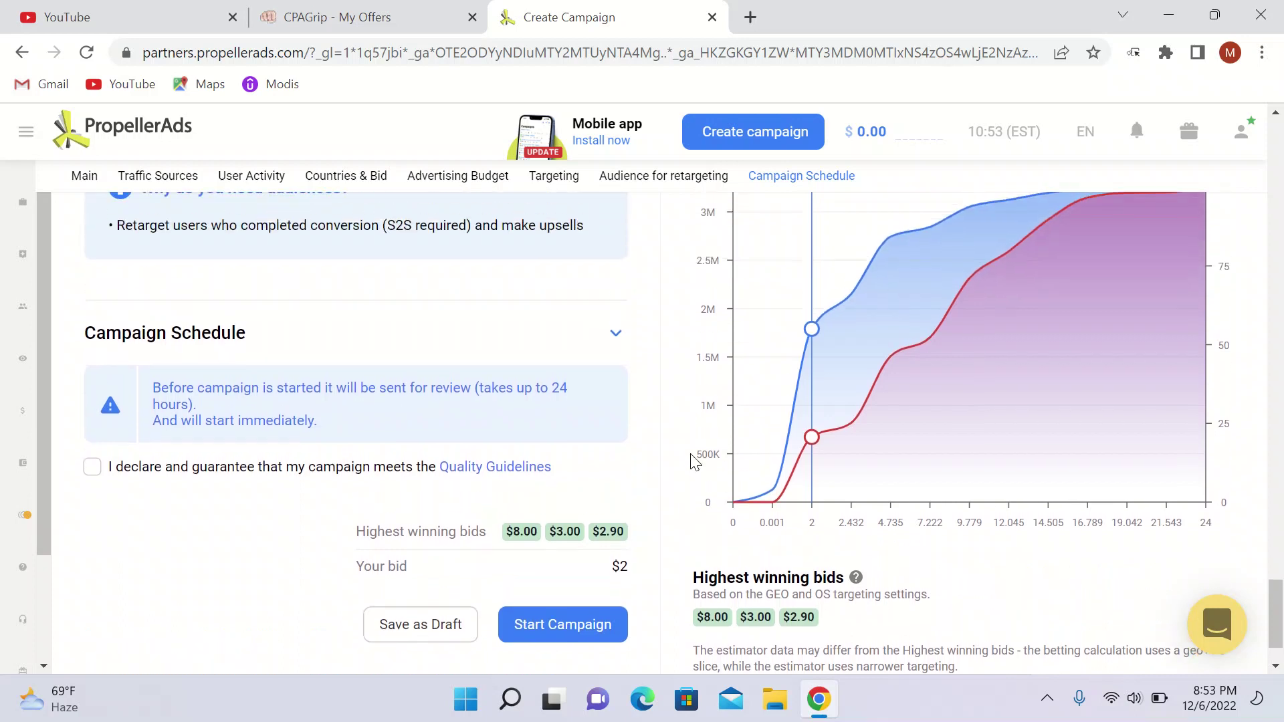
mouse_move(812, 327)
scroll(678, 404, "up", 1)
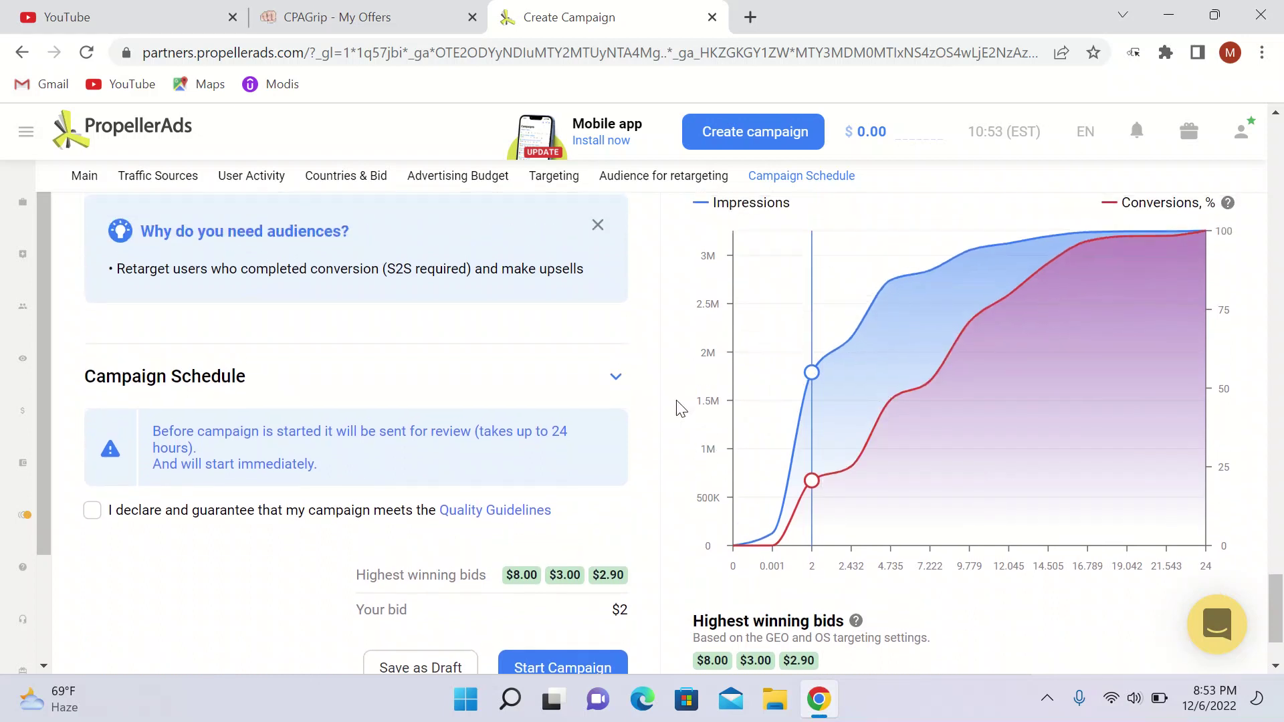
scroll(680, 408, "down", 2)
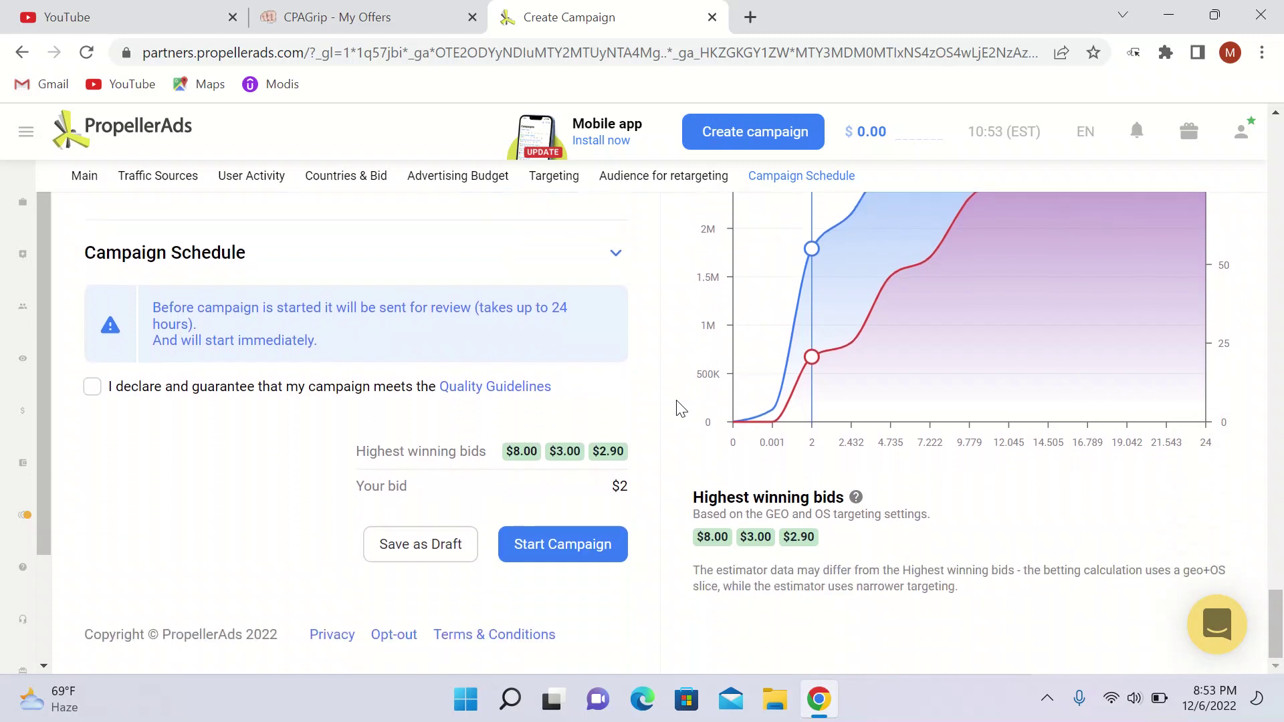